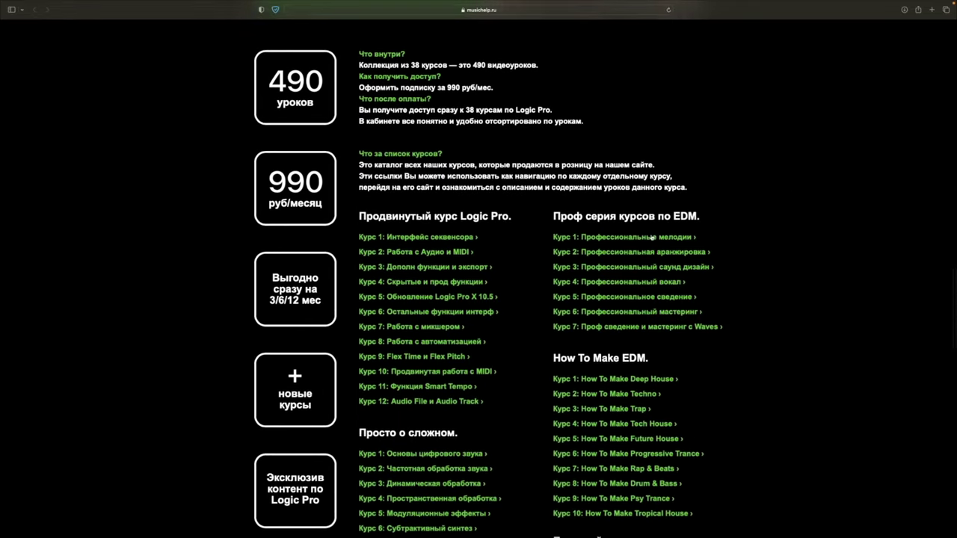
Review the course lists and prices of the subscription plans on the musichelp.ru page
scroll(634, 246, down, 5)
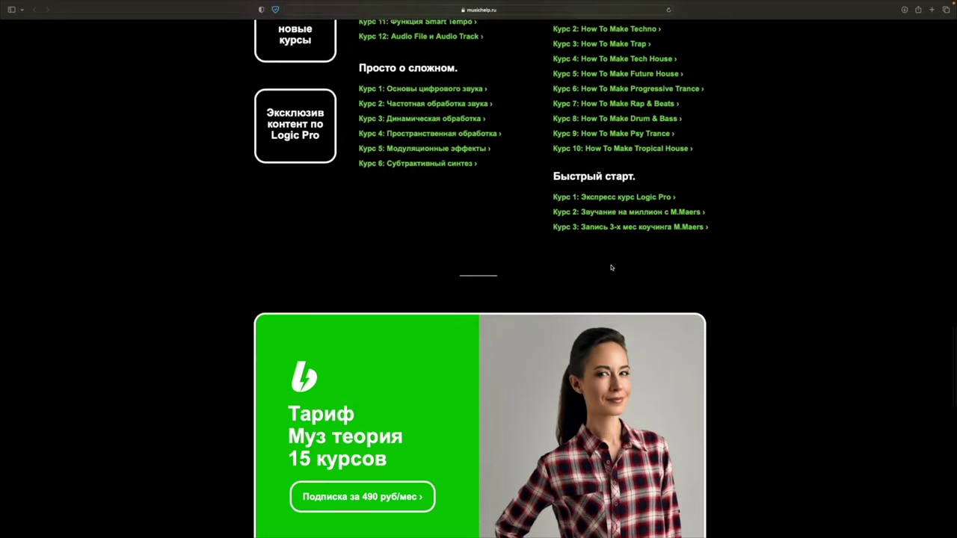
scroll(625, 270, down, 9)
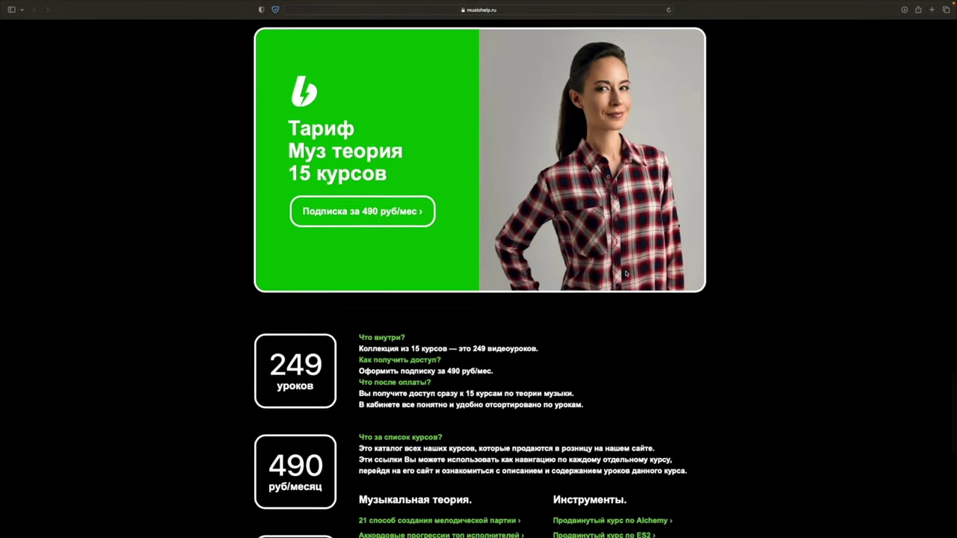
scroll(627, 275, down, 7)
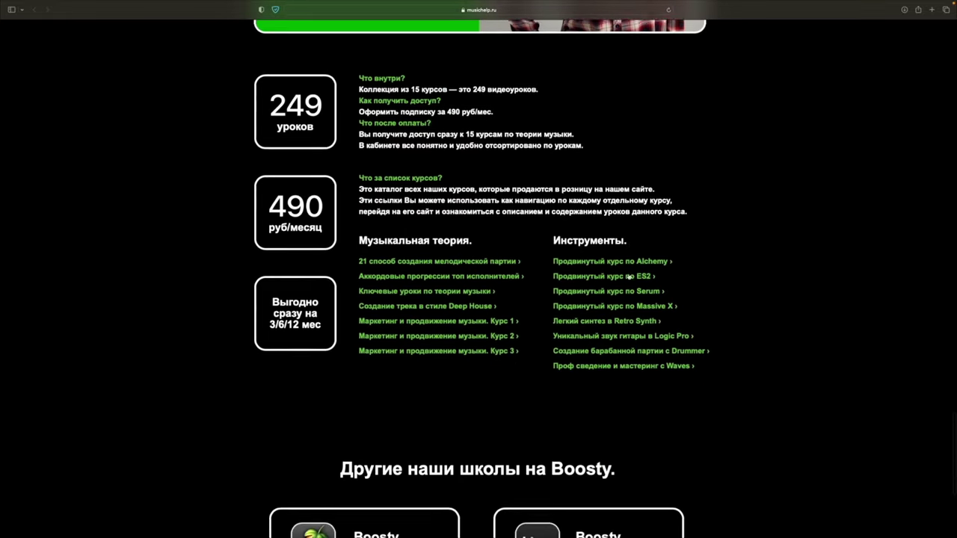
scroll(629, 278, up, 20)
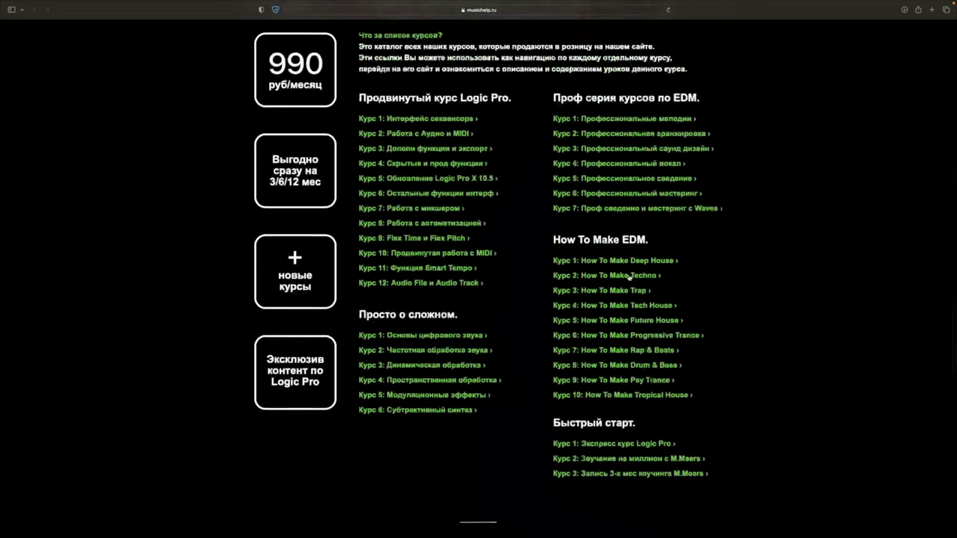
scroll(628, 278, down, 8)
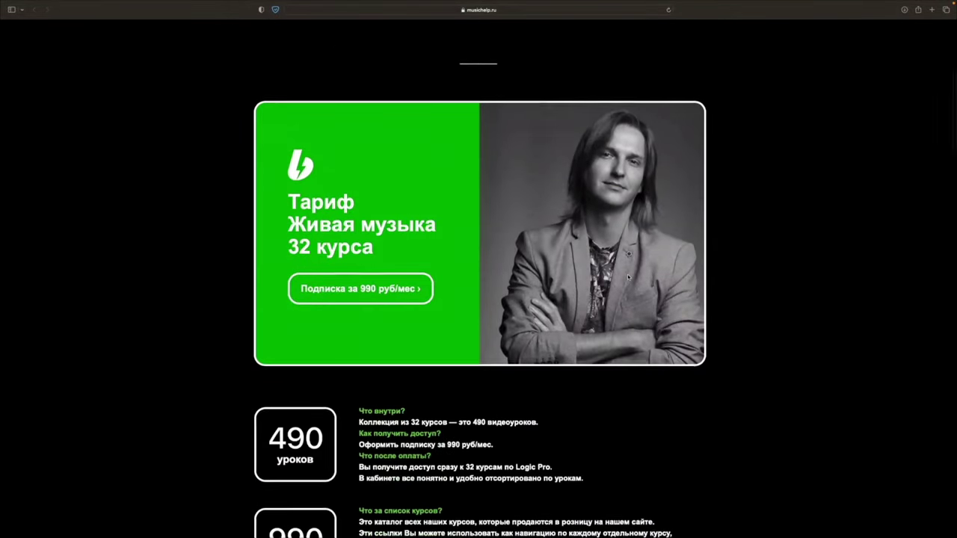
scroll(357, 281, up, 8)
Open the 990 руб/мес "Живая музыка" subscription on Boosty and sign in with the VK account
click(342, 265)
click(352, 241)
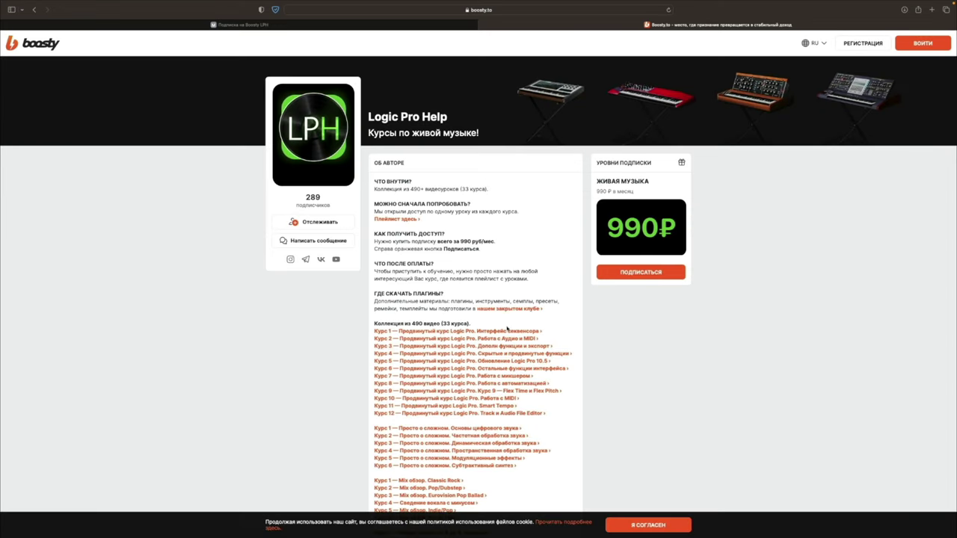
click(611, 276)
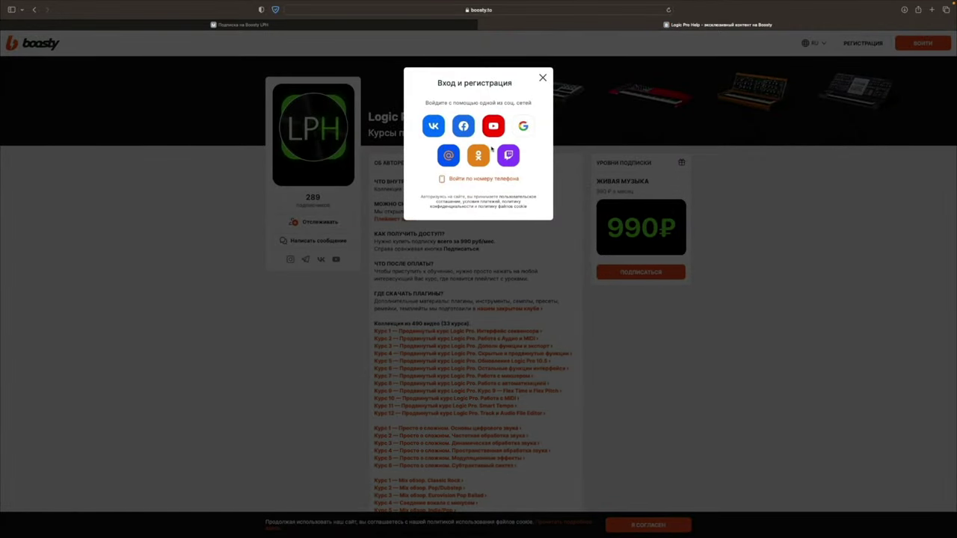
click(434, 127)
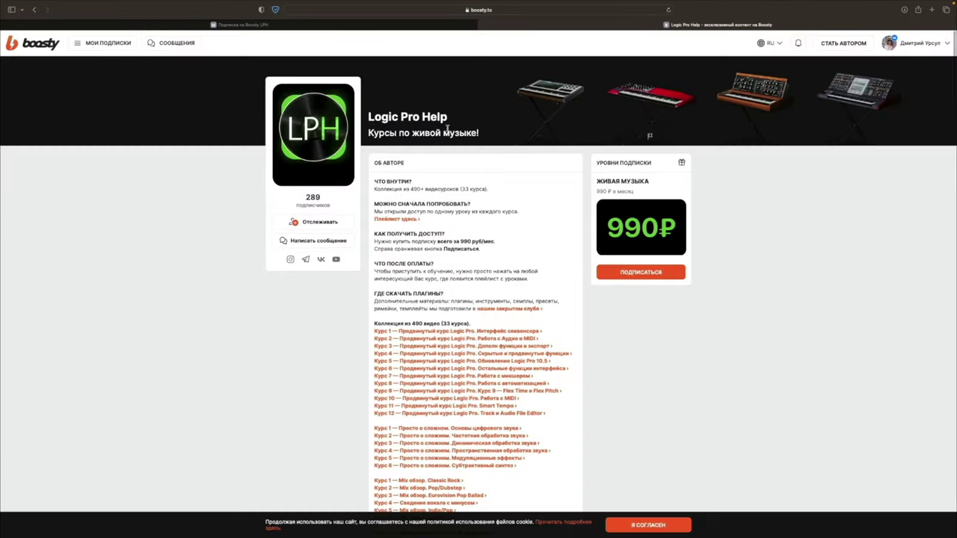
Look through the 6-month, 12-month and 1-month subscription periods, view the 1-month payment form and close it
click(524, 154)
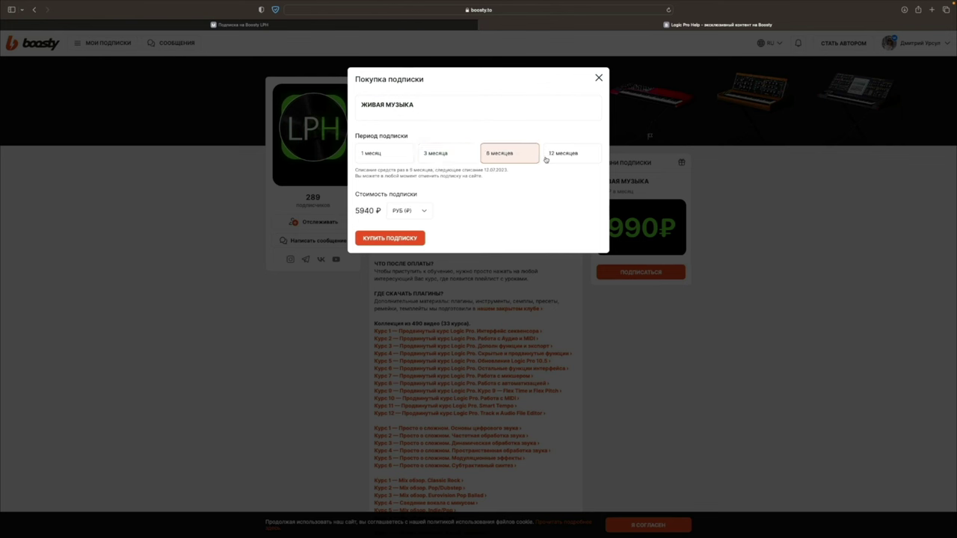
click(560, 156)
click(383, 157)
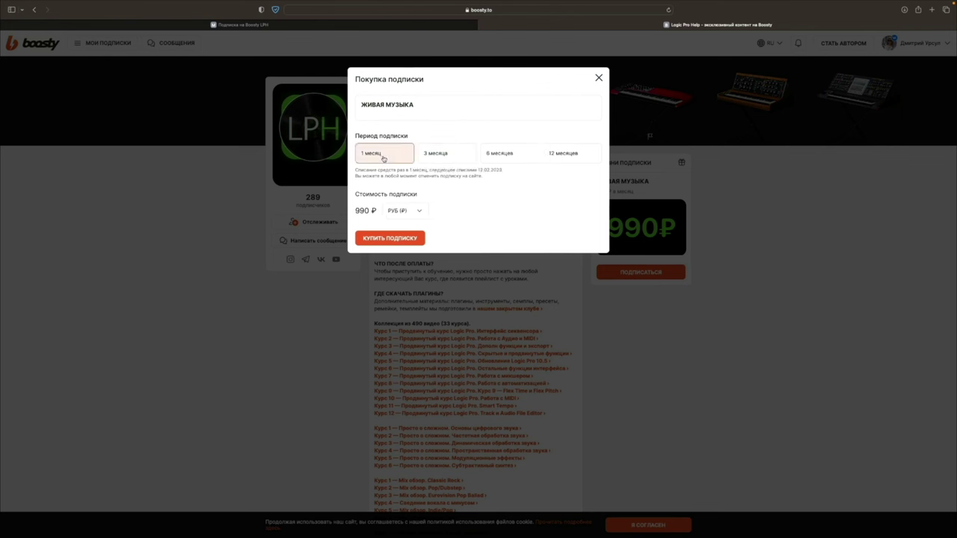
click(396, 237)
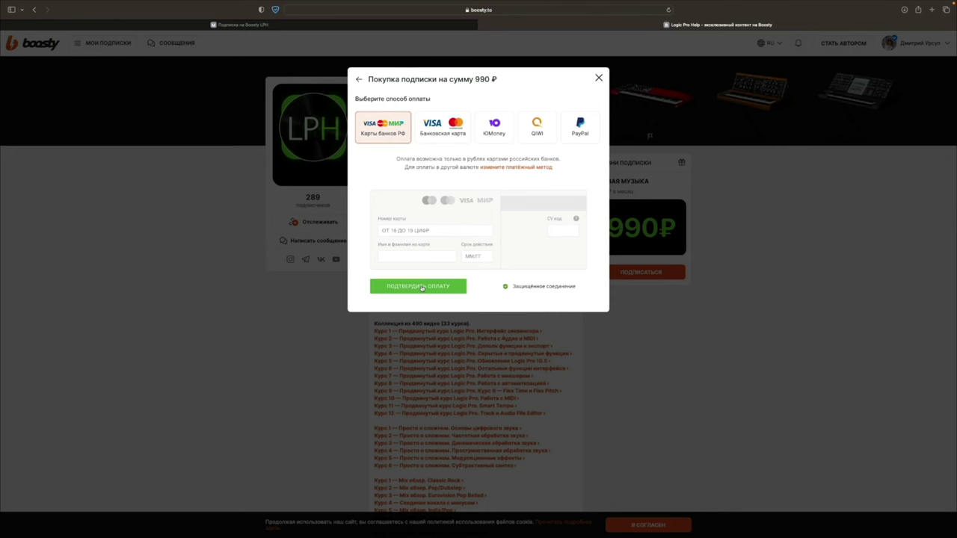
click(512, 324)
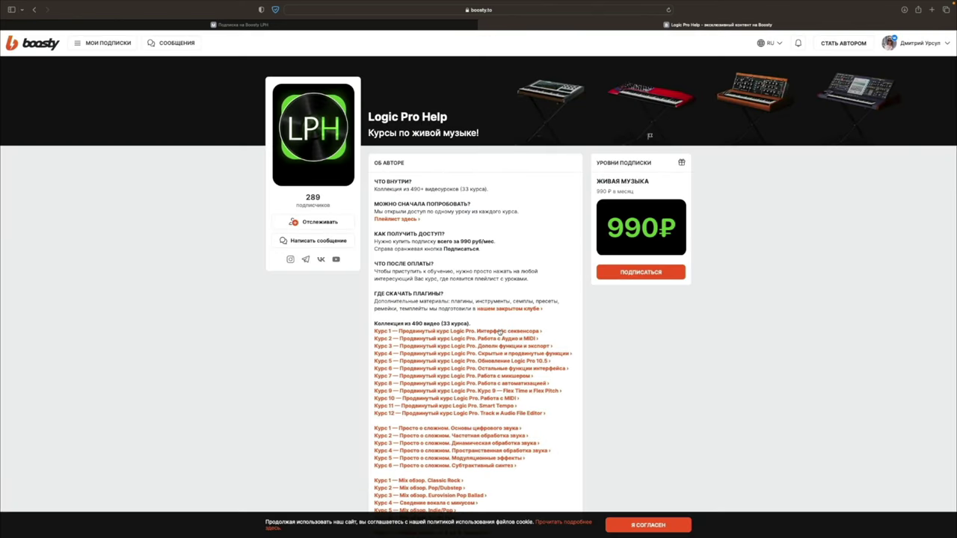
Examine the course list on the Logic Pro Help Boosty page and return to the musichelp.ru subscription page
scroll(499, 332, down, 2)
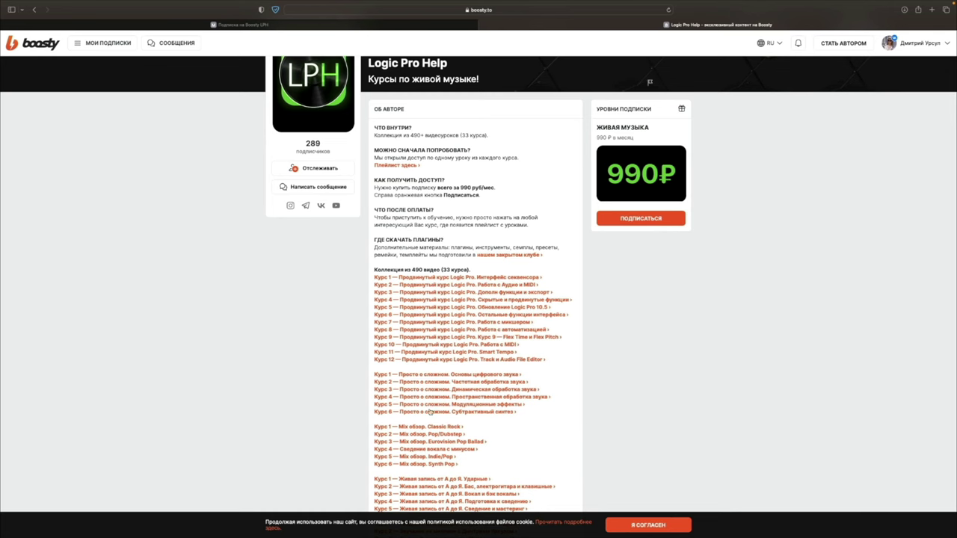
scroll(433, 407, down, 1)
click(336, 24)
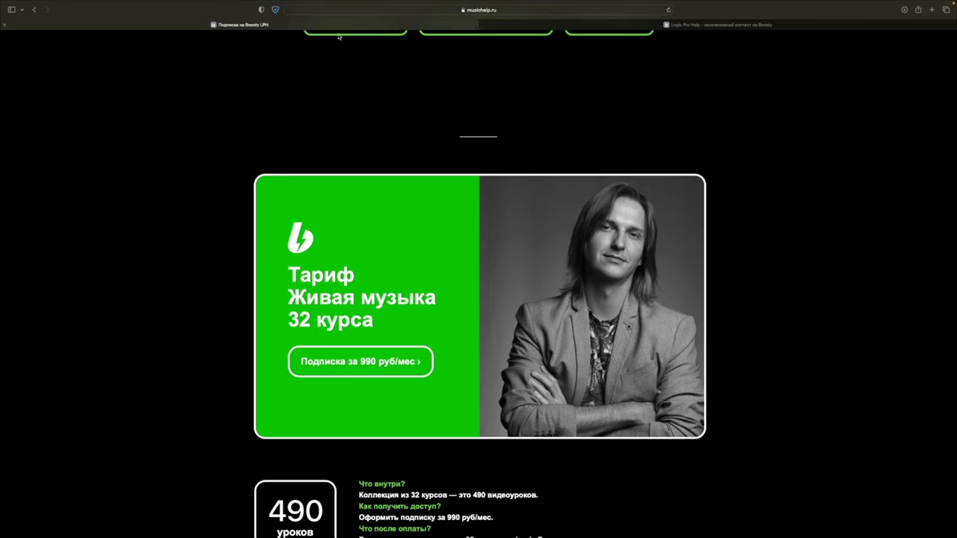
scroll(433, 204, up, 5)
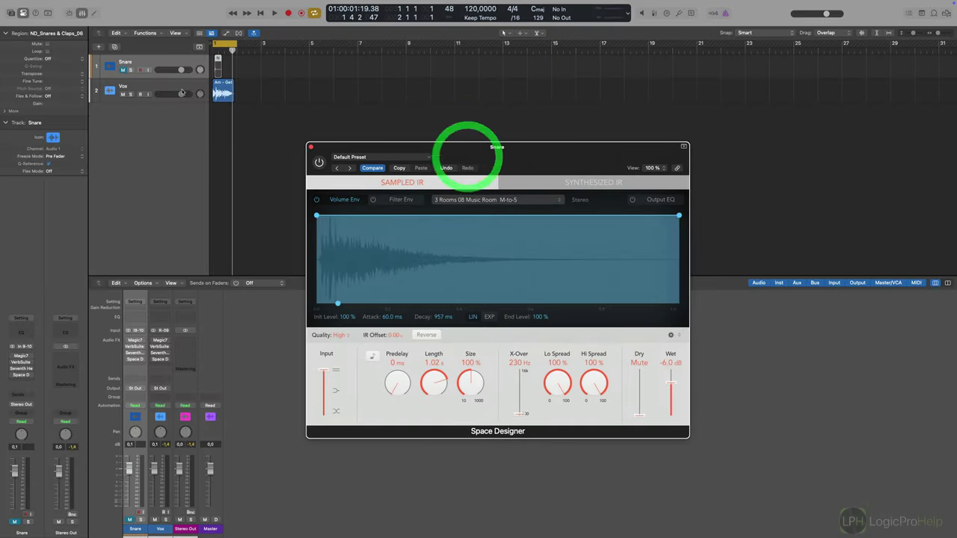
Switch to Logic Pro, unmute and solo the Snare track, and play it briefly
click(165, 63)
click(127, 72)
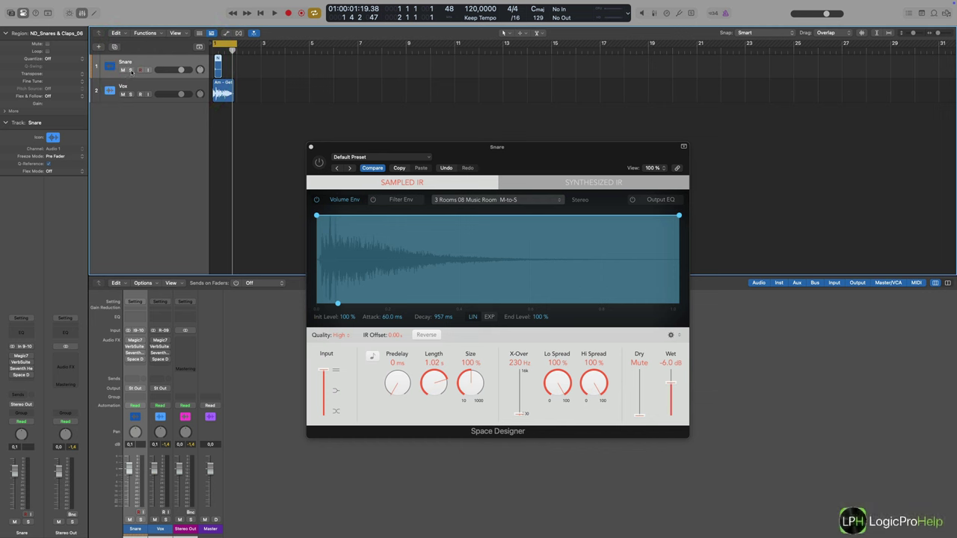
click(130, 69)
key(space)
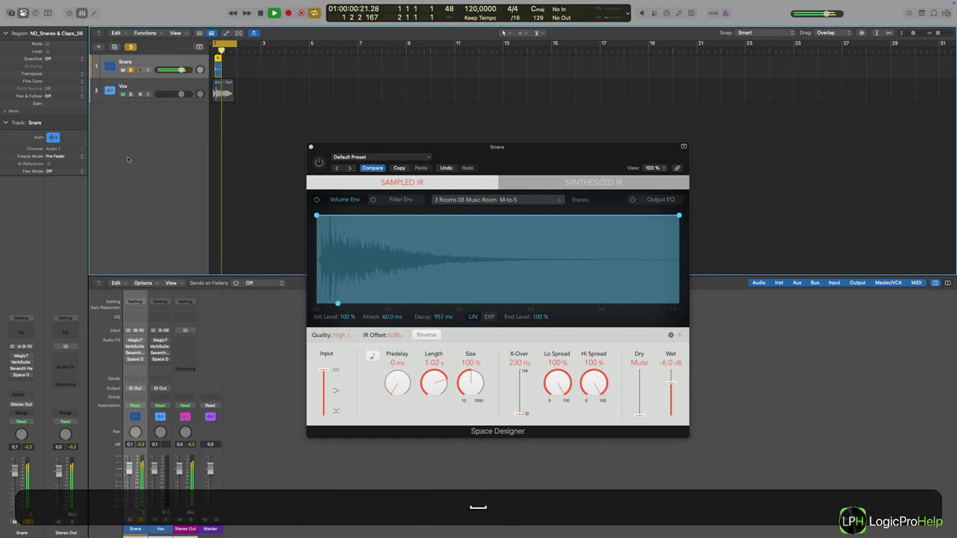
key(space)
Solo the Vox track instead, play it and lower the Snare and Vox track volumes to about -7 dB
click(130, 69)
click(131, 94)
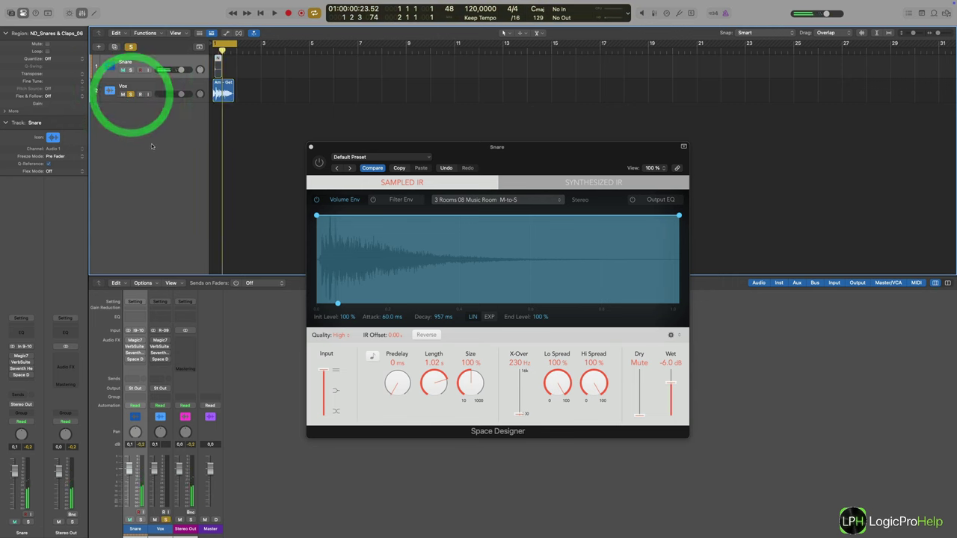
key(space)
drag(181, 93, 173, 70)
key(space)
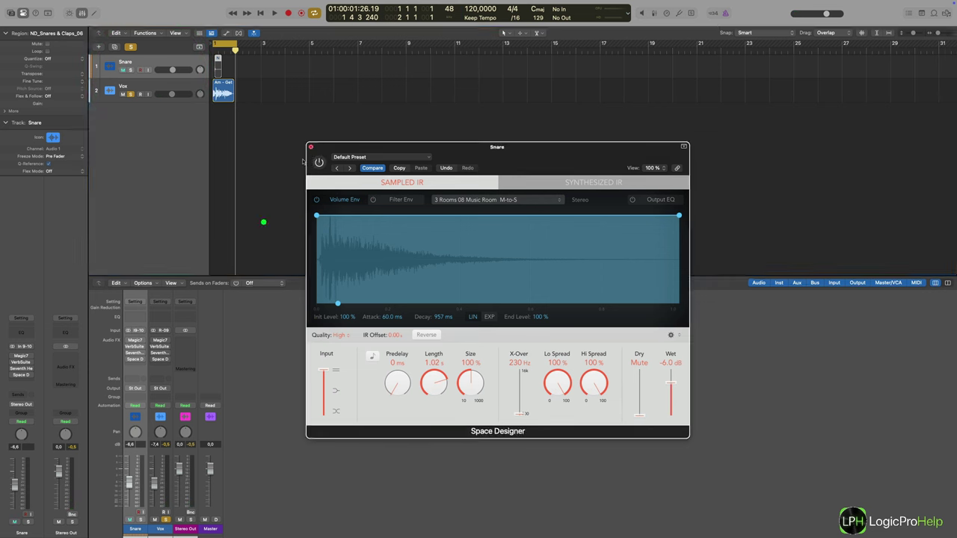
Replace the open Space Designer window with the Snare track's Magic7 plug-in and solo only the Snare track
click(310, 147)
click(135, 341)
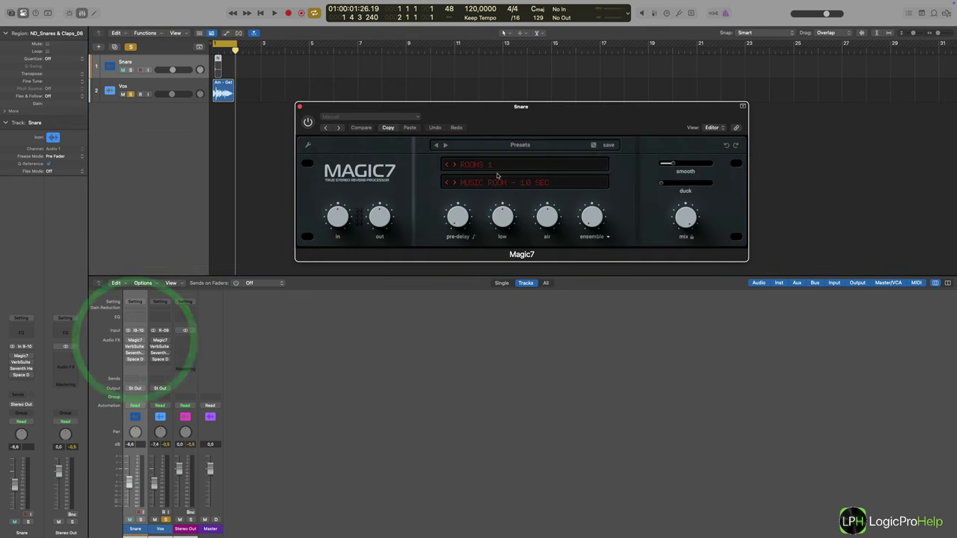
drag(507, 113, 474, 110)
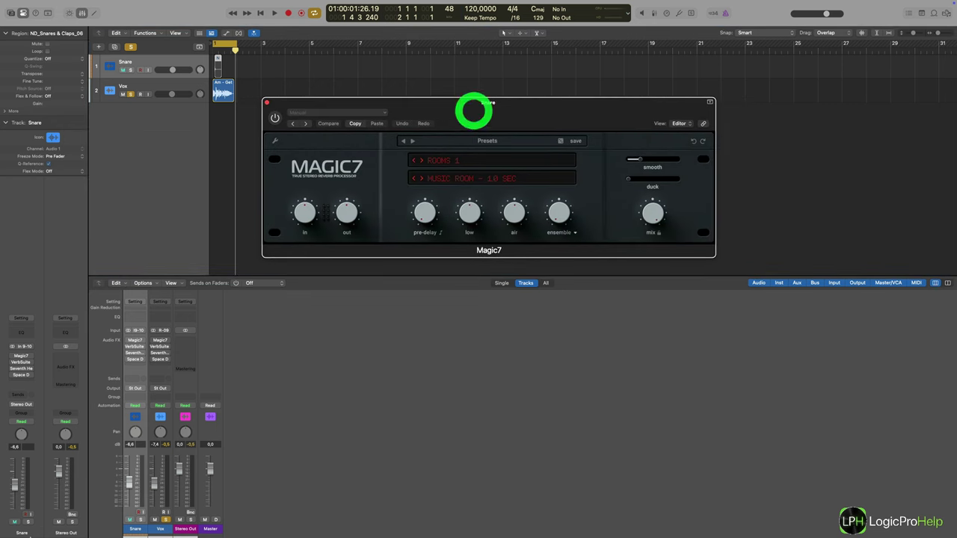
alt+click(131, 70)
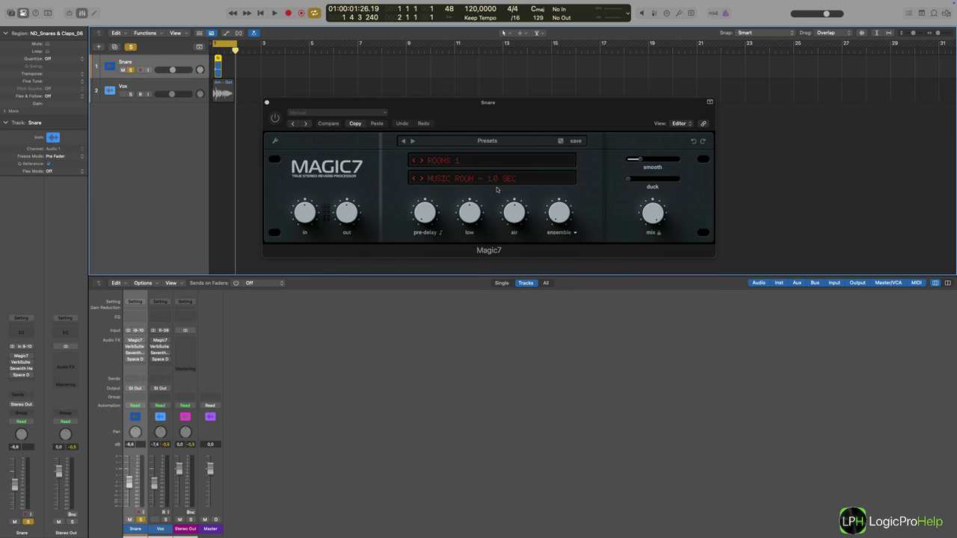
drag(418, 122, 465, 86)
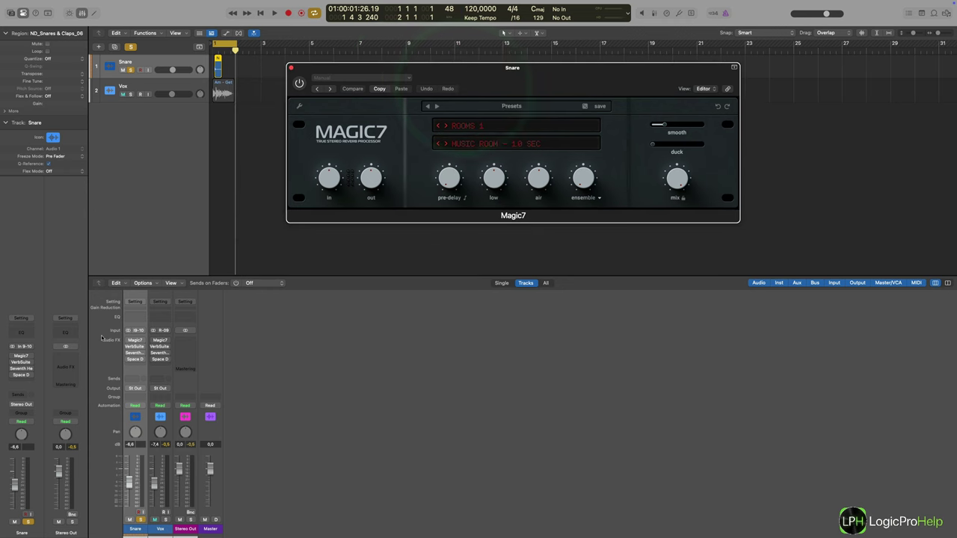
Open the Snare track's VerbSuite Classics below Magic7 and examine the categories and Rooms1 presets of the FG-BM7 device
click(134, 347)
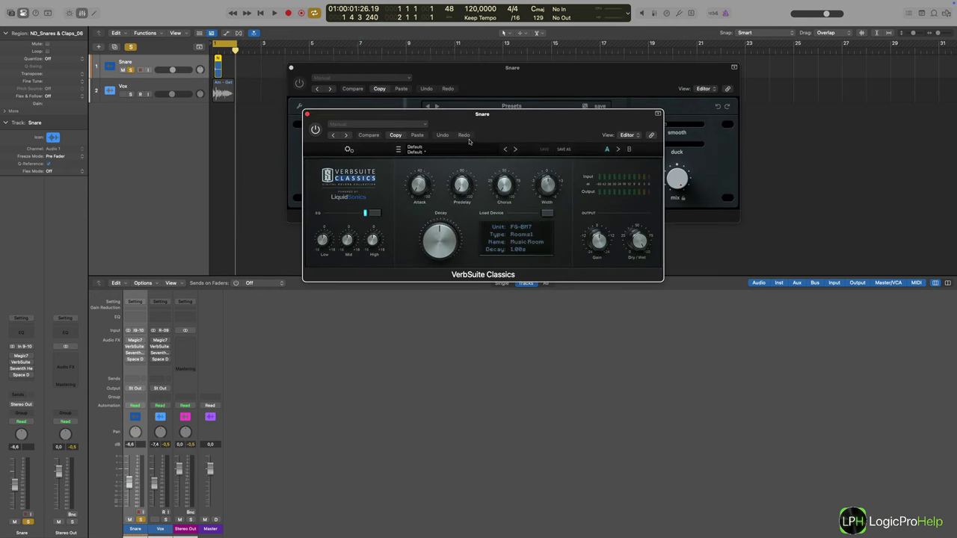
drag(473, 133, 451, 264)
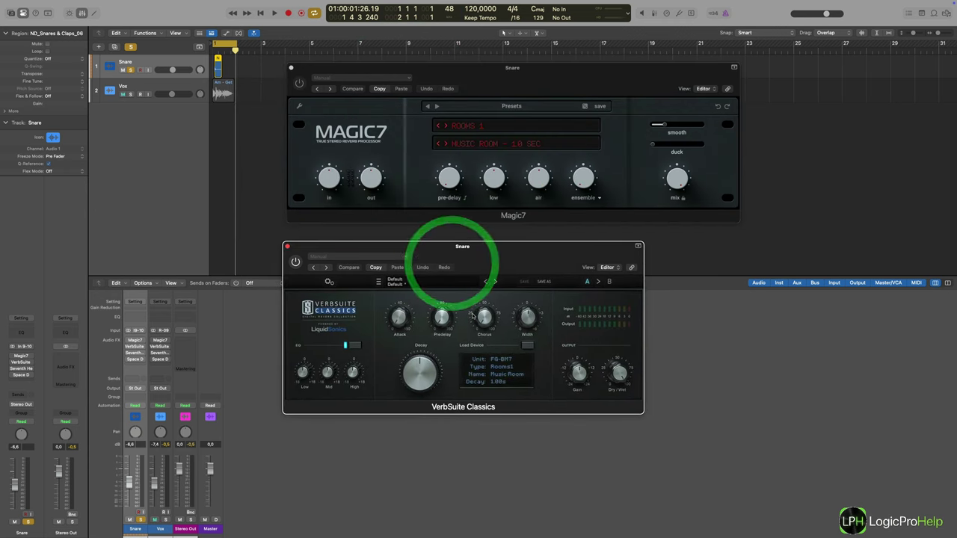
click(531, 346)
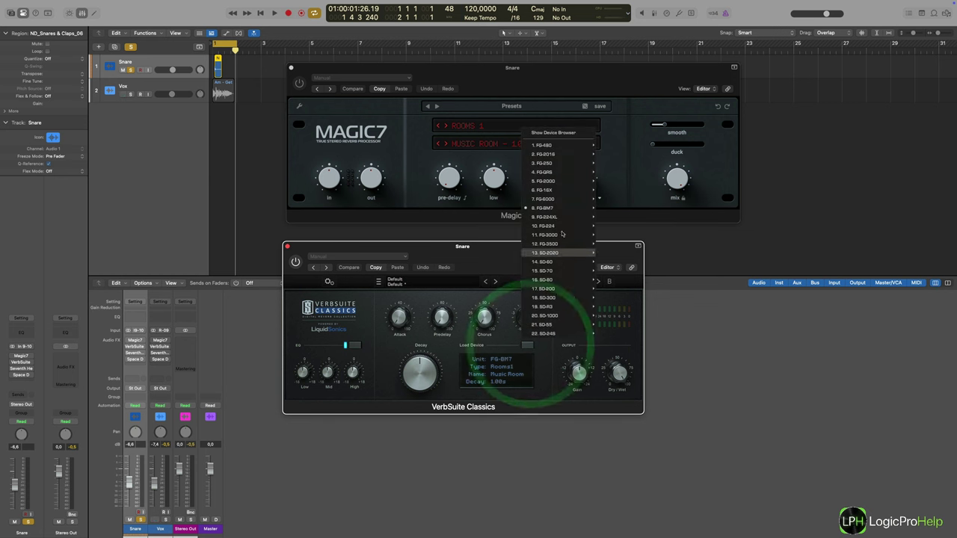
mouse_move(550, 154)
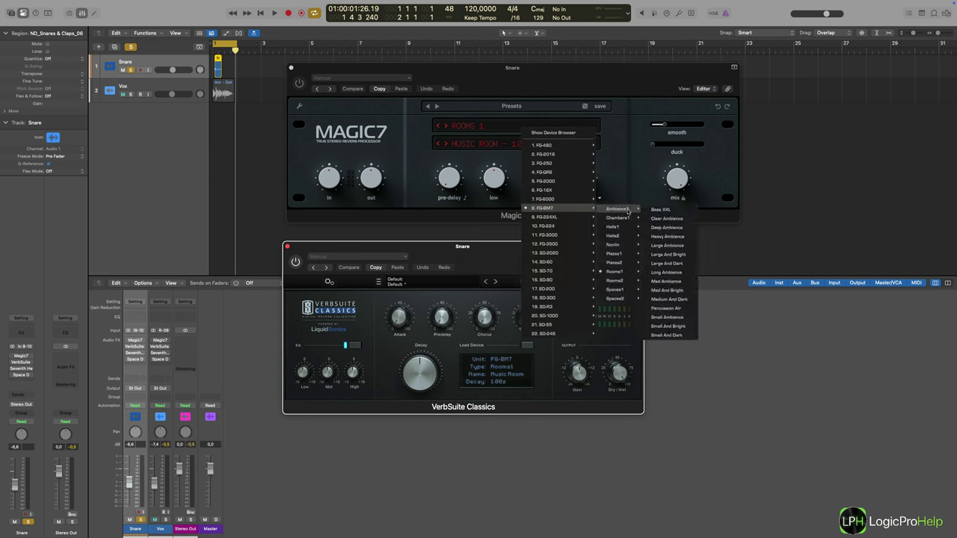
mouse_move(551, 211)
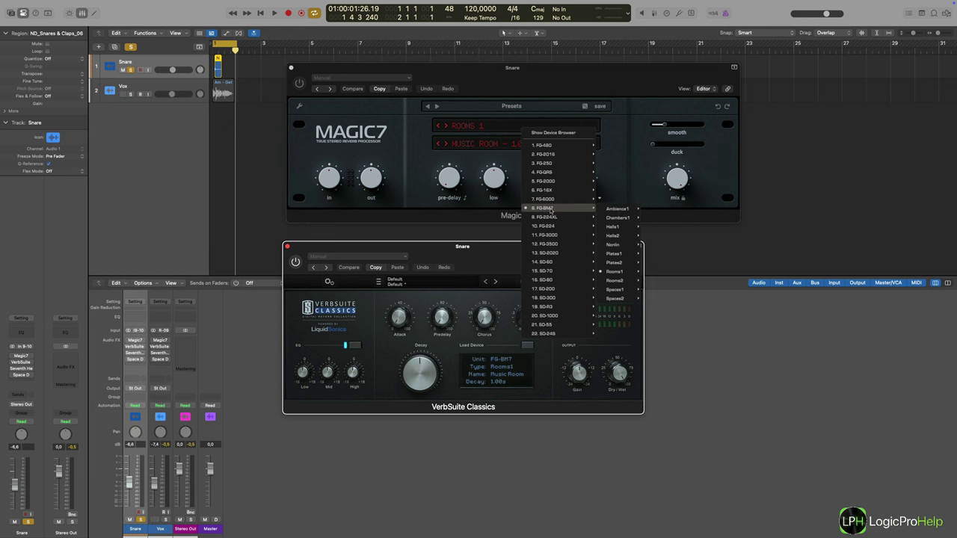
mouse_move(608, 213)
mouse_move(614, 272)
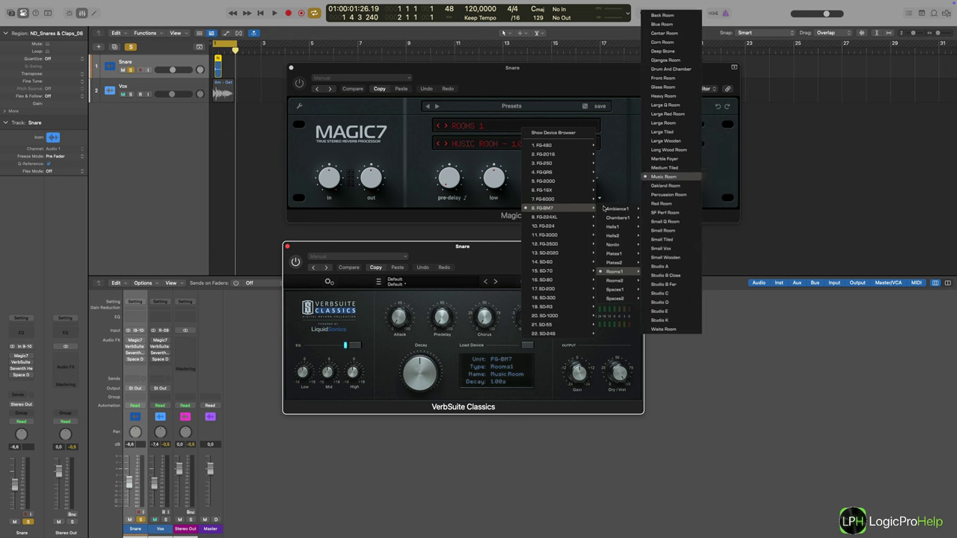
click(422, 247)
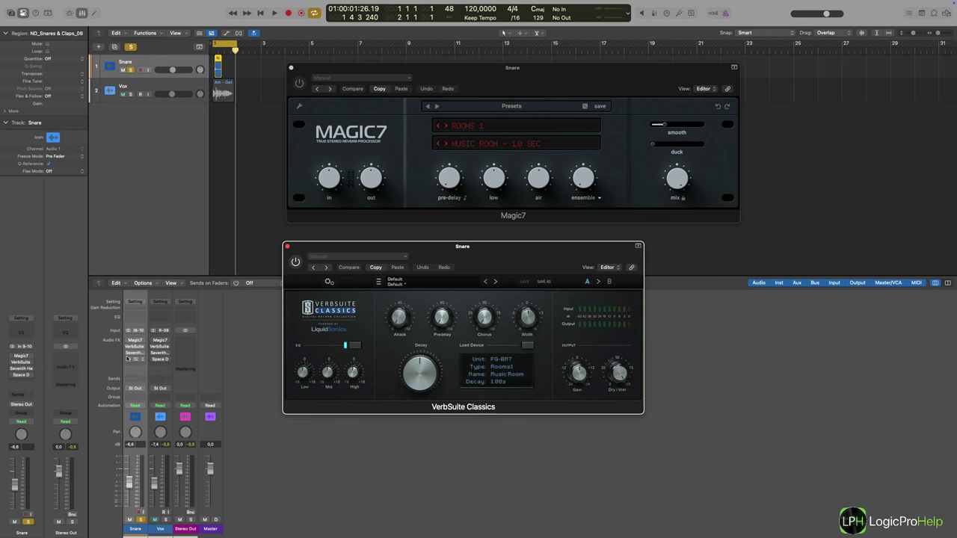
Open the Snare track's Seventh Heaven Professional plug-in and move its window clear of the VerbSuite Classics controls
click(135, 353)
drag(747, 334, 369, 160)
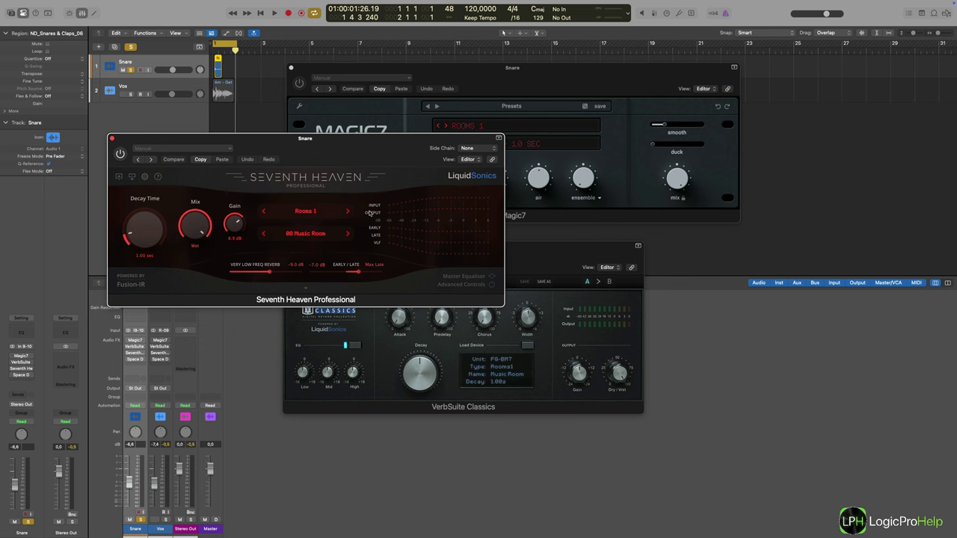
drag(323, 162, 315, 162)
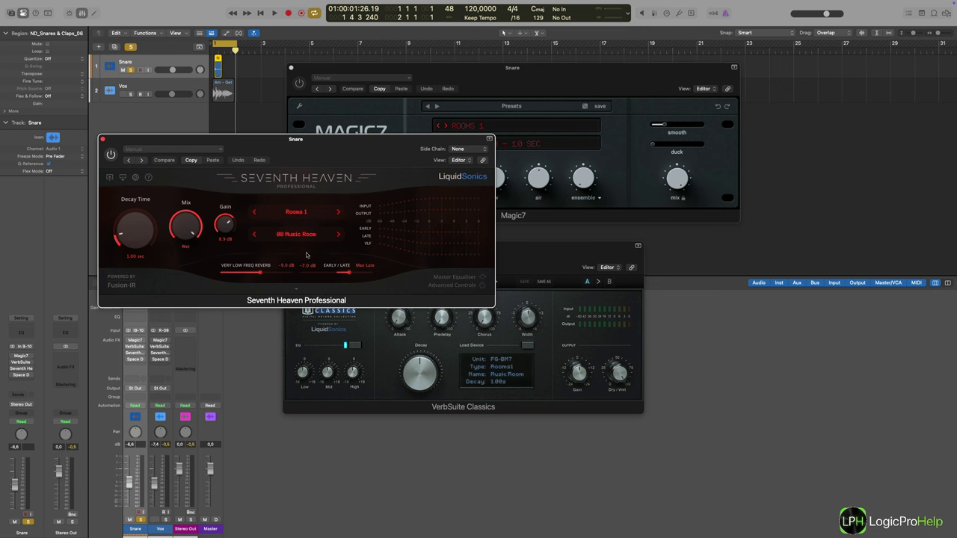
Examine Seventh Heaven Professional's list of preset banks and the presets available in its Rooms 1 bank
click(295, 212)
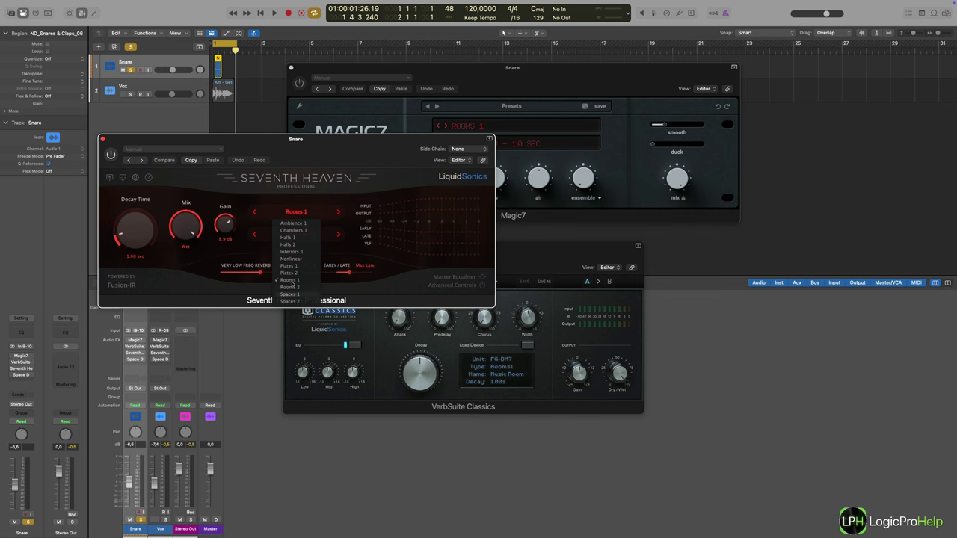
click(387, 302)
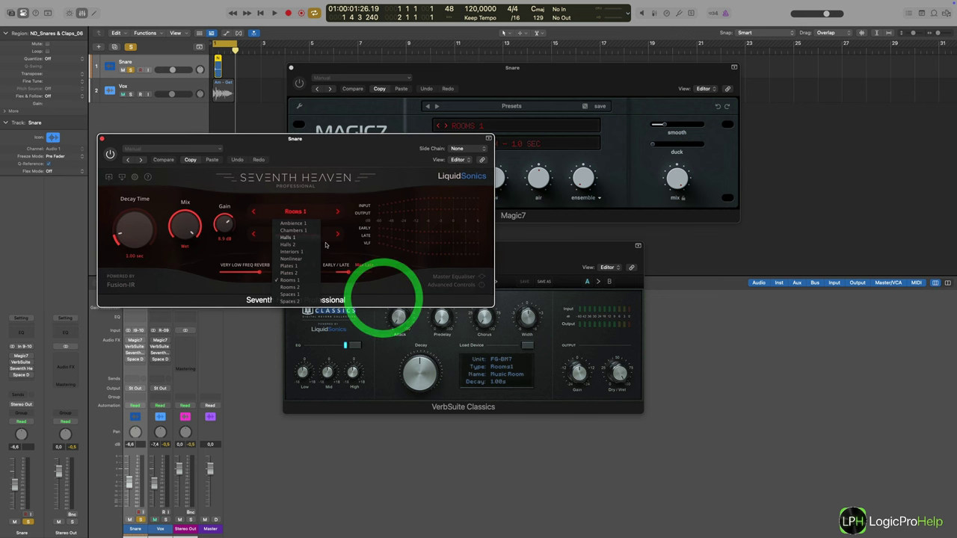
click(391, 242)
click(324, 235)
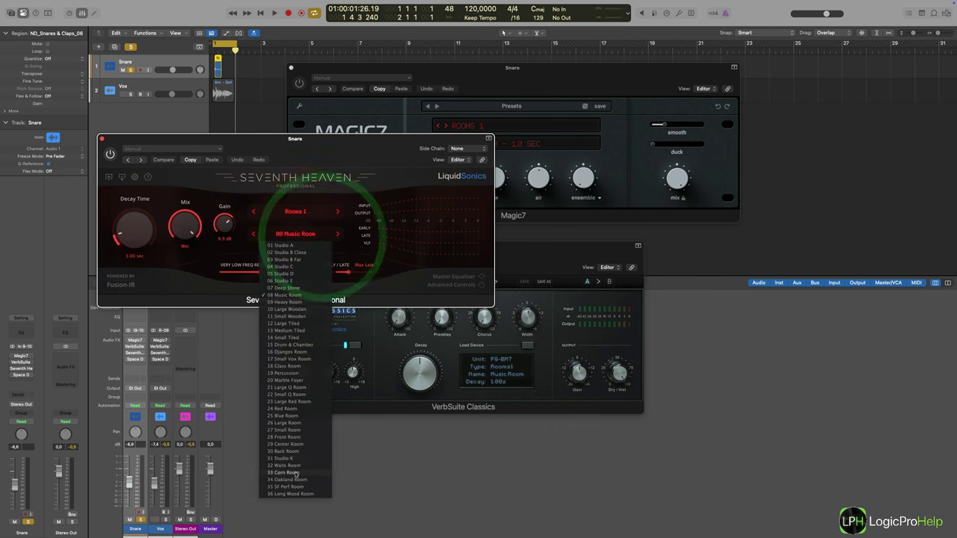
click(383, 284)
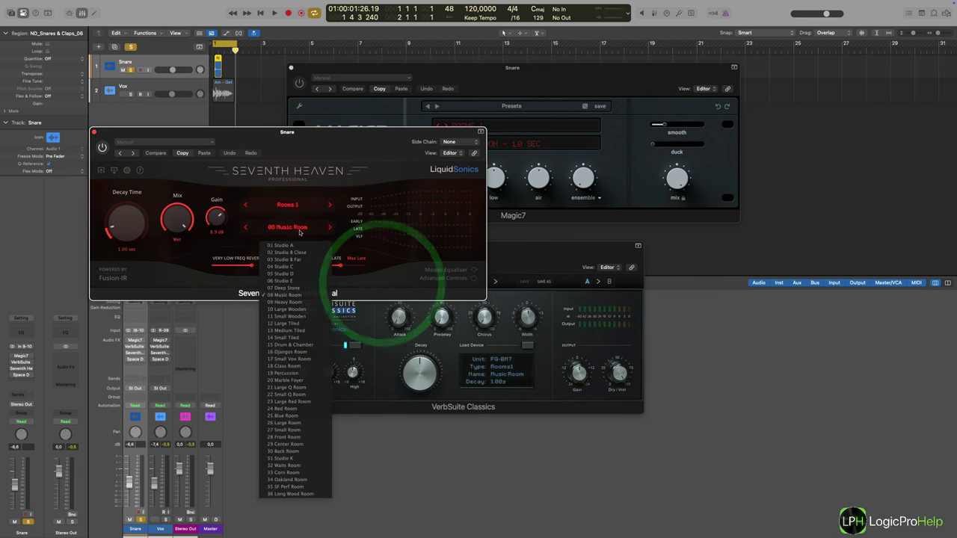
click(368, 280)
click(303, 226)
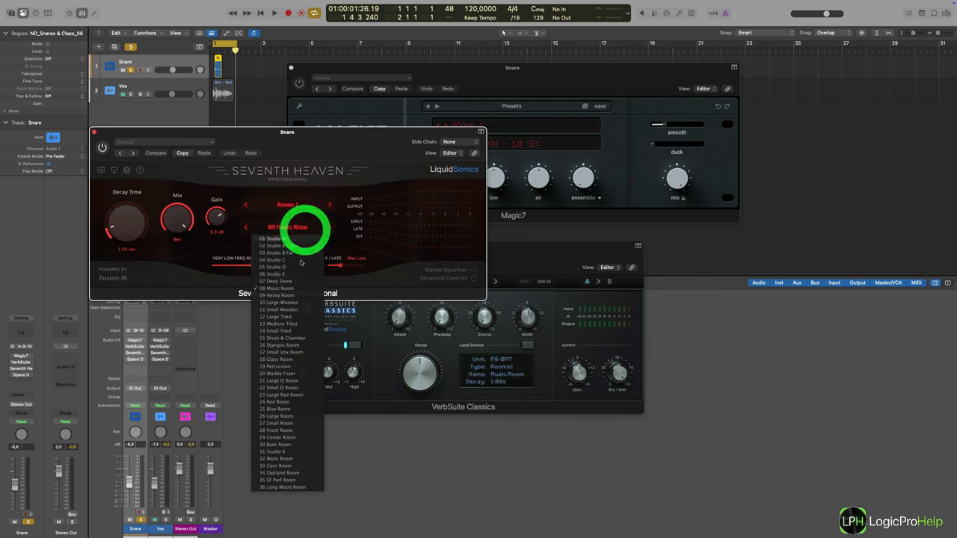
click(387, 290)
click(390, 272)
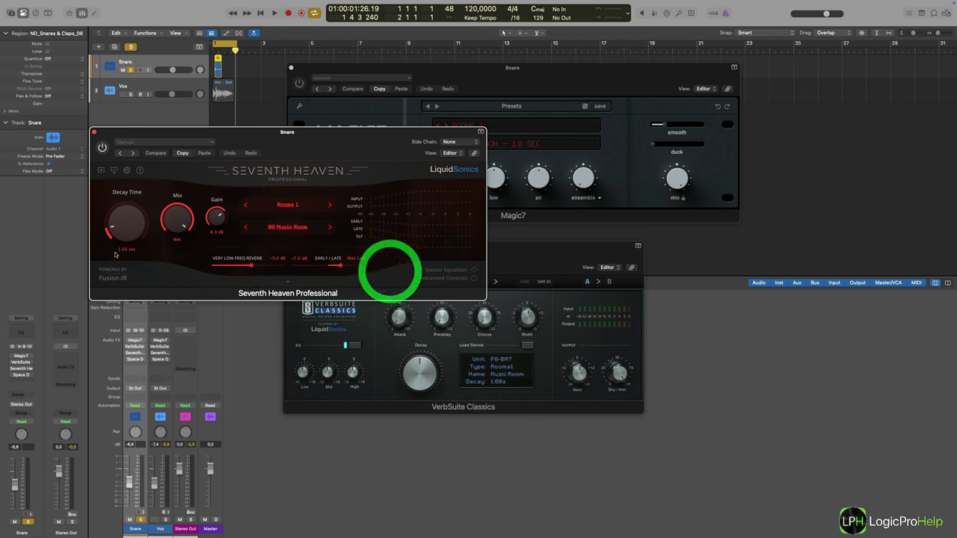
Examine the Master Equaliser and Advanced Controls sections of Seventh Heaven Professional
click(453, 272)
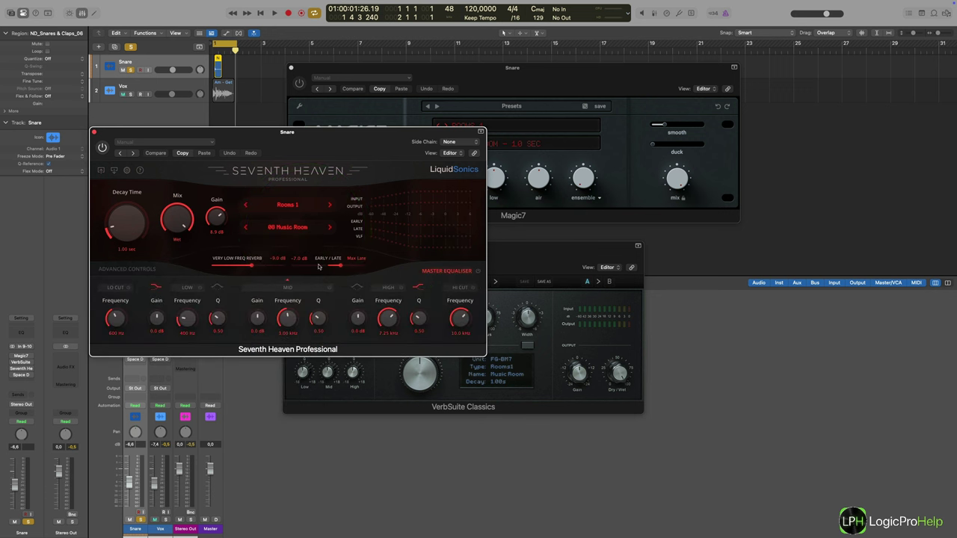
click(127, 269)
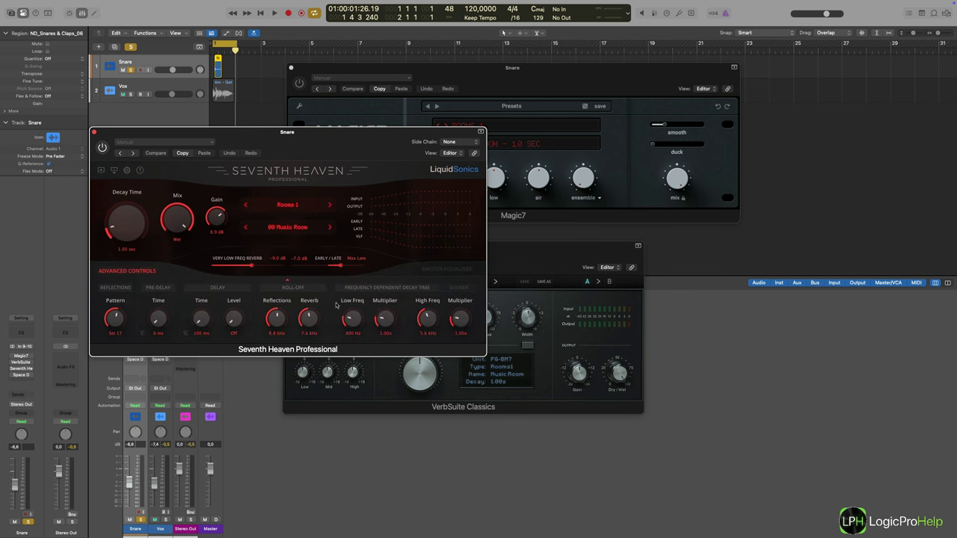
click(145, 274)
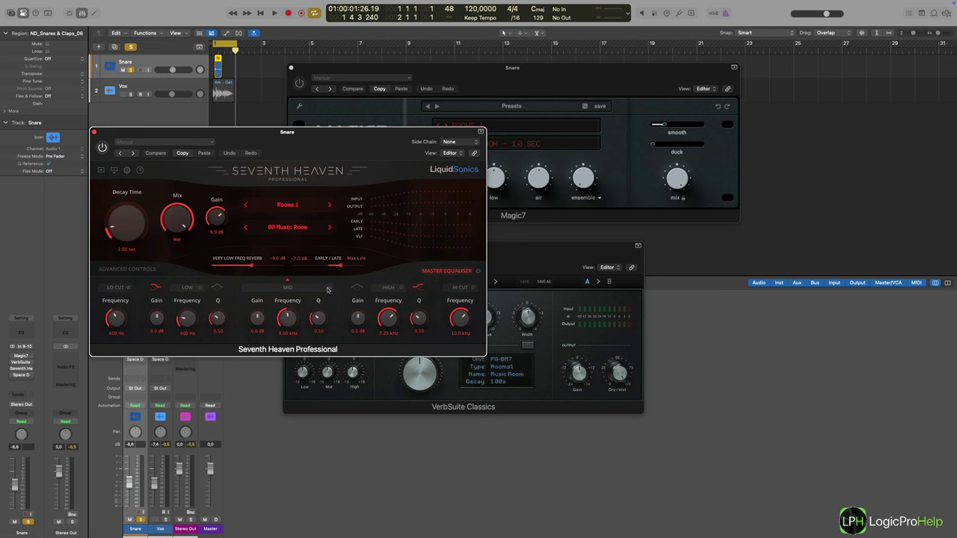
click(401, 290)
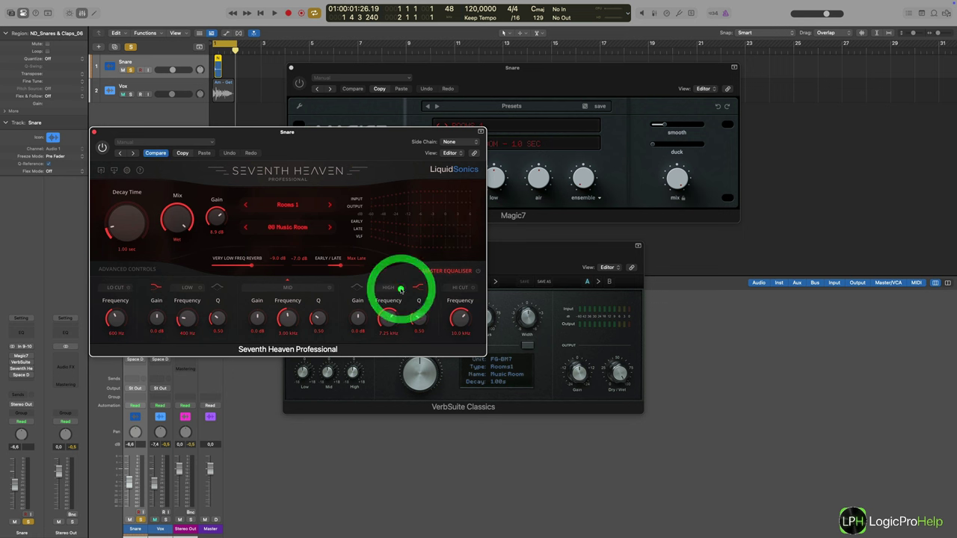
click(137, 265)
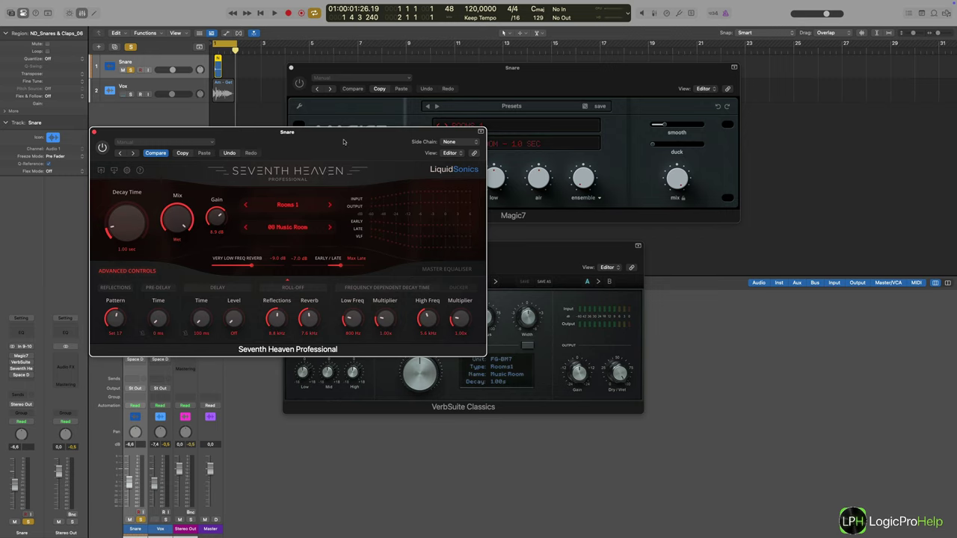
Open the Snare track's Space Designer and spread out the Seventh Heaven, VerbSuite Classics and Magic7 windows around it
drag(344, 142, 798, 201)
drag(482, 258, 432, 241)
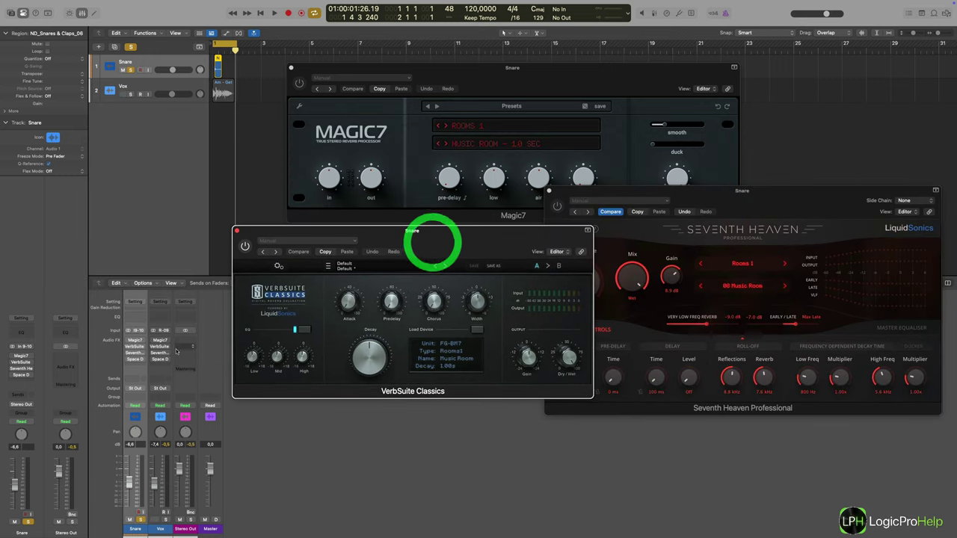
click(135, 358)
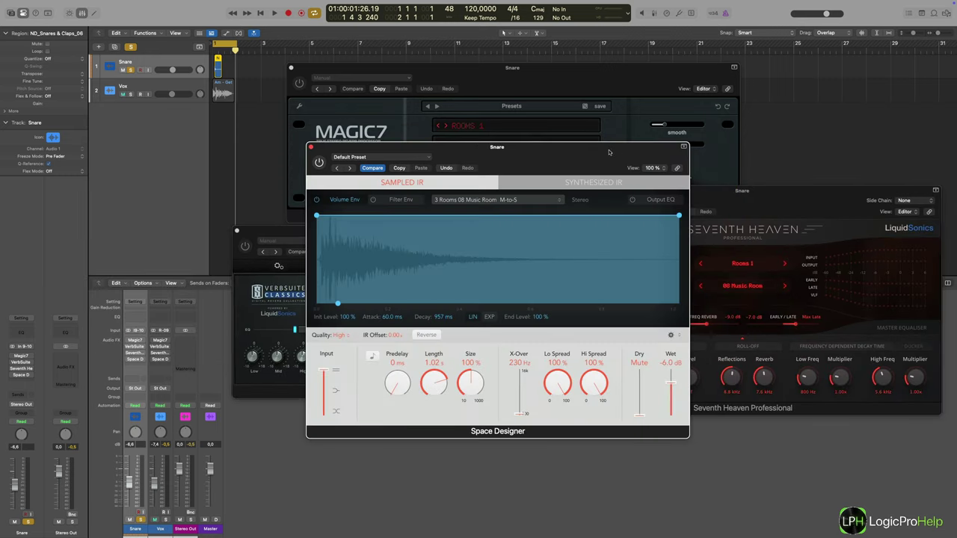
drag(590, 153, 364, 137)
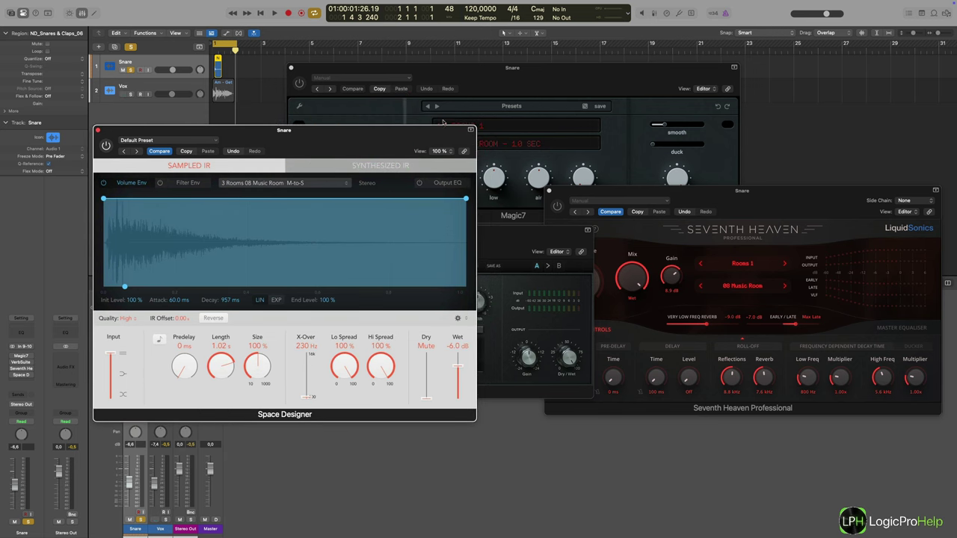
drag(576, 83, 687, 77)
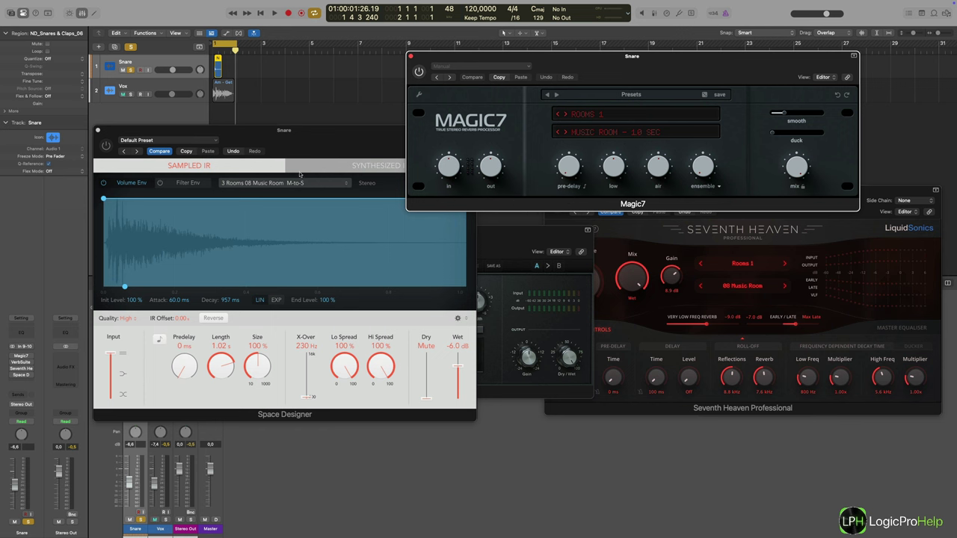
click(307, 146)
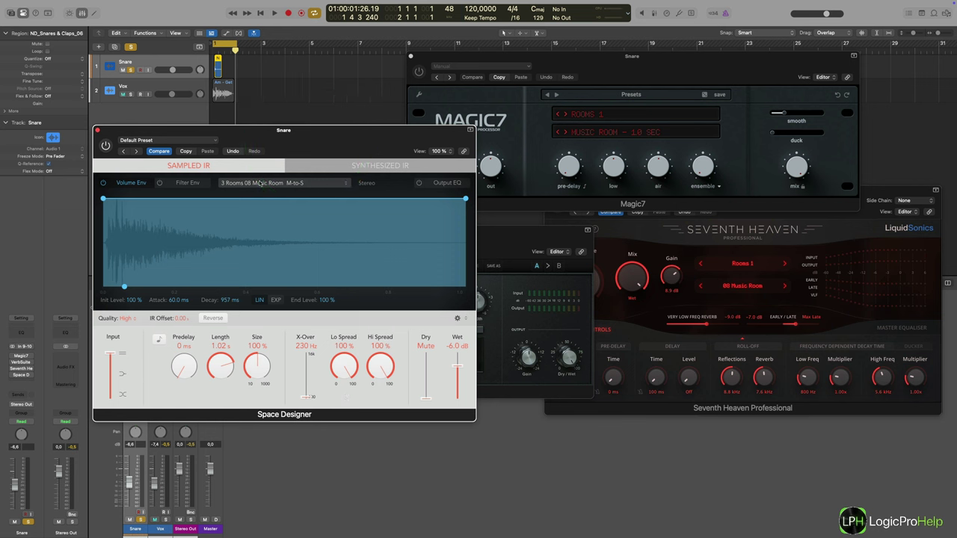
Start loading an impulse response in Space Designer and browse the Ambiences, Chambers, Rooms and Plates folders in Samplicity M7 Main
click(252, 184)
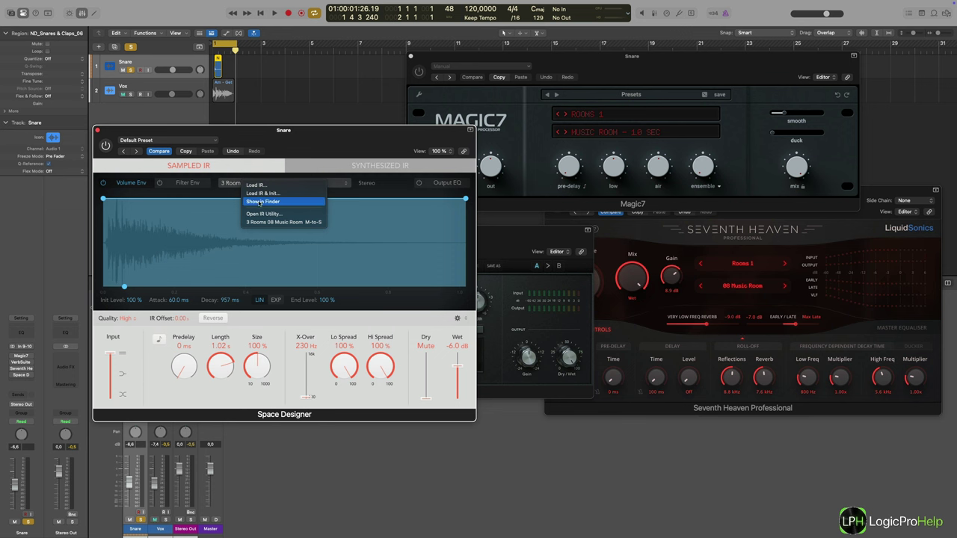
click(256, 185)
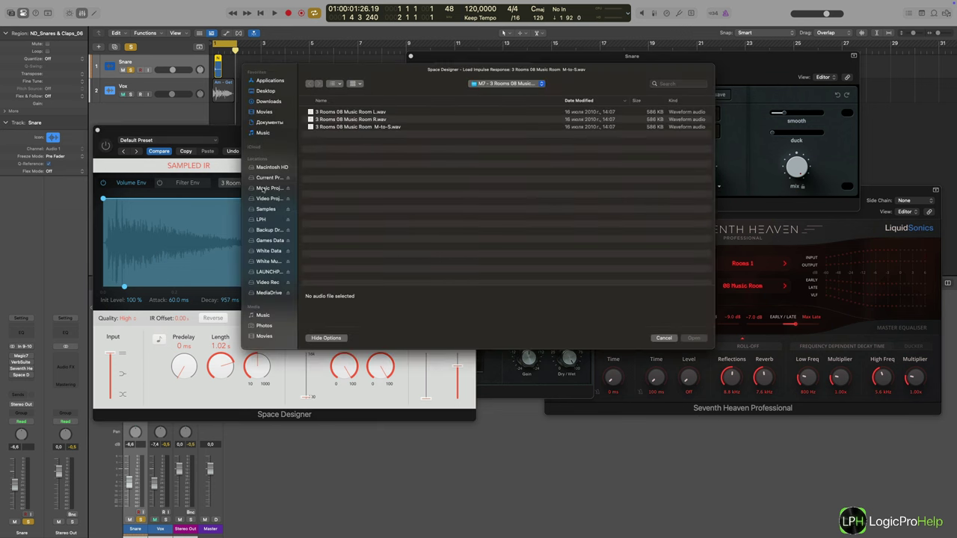
click(507, 84)
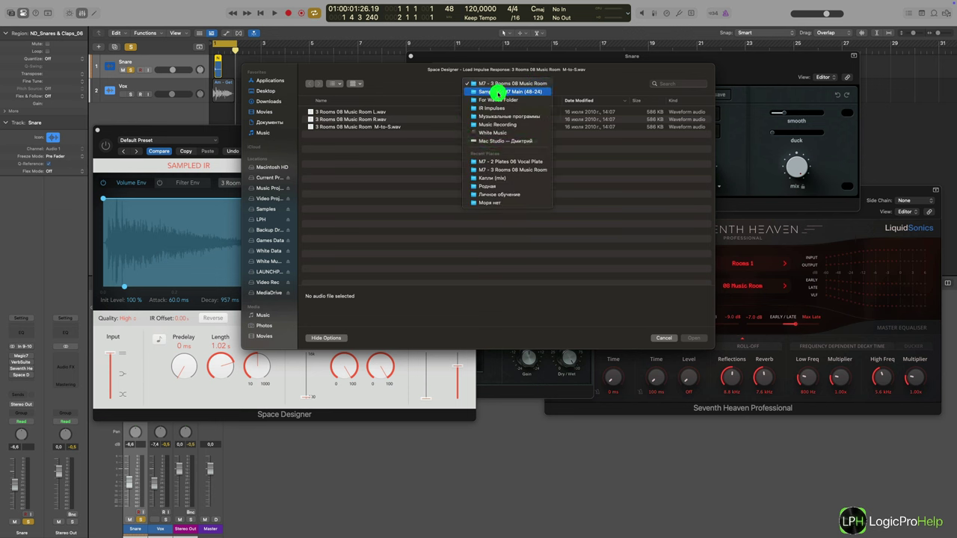
click(498, 92)
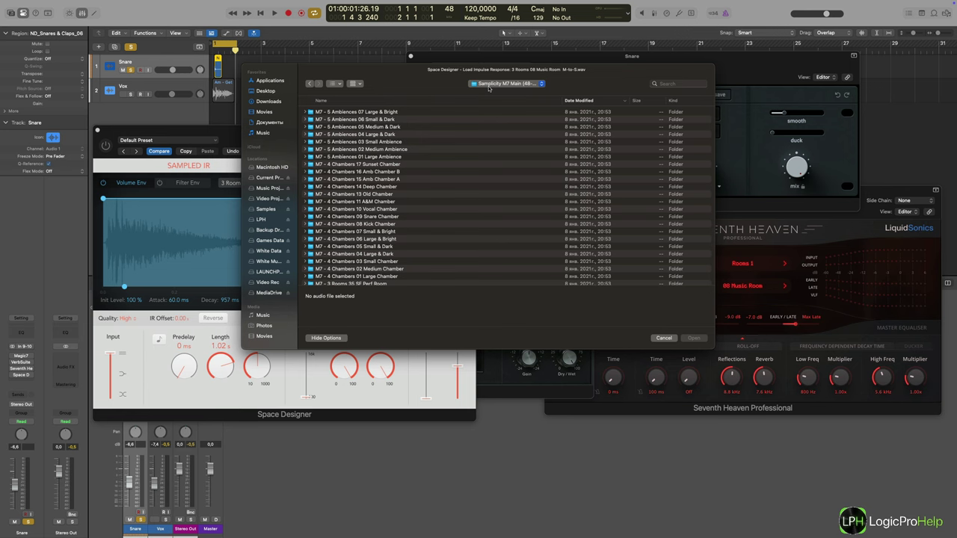
scroll(336, 141, down, 5)
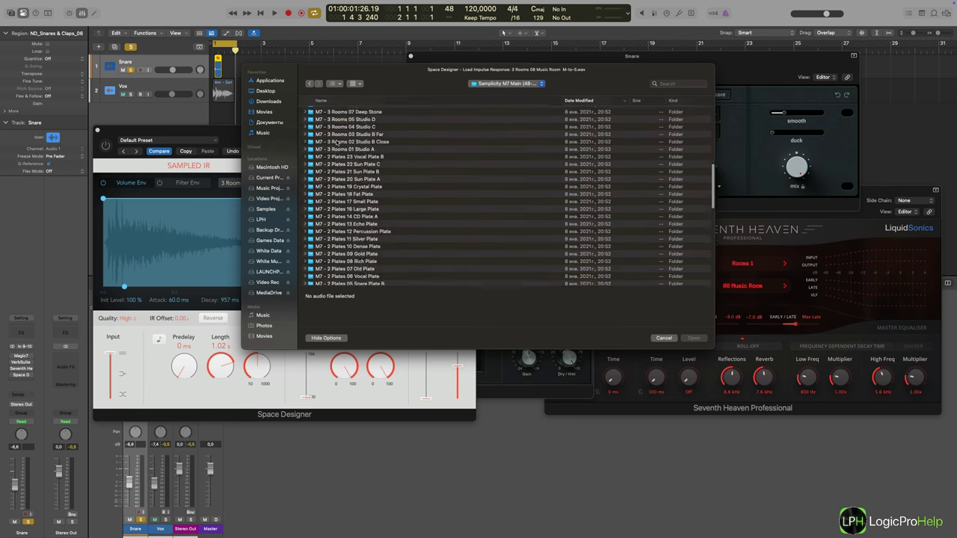
scroll(336, 142, up, 5)
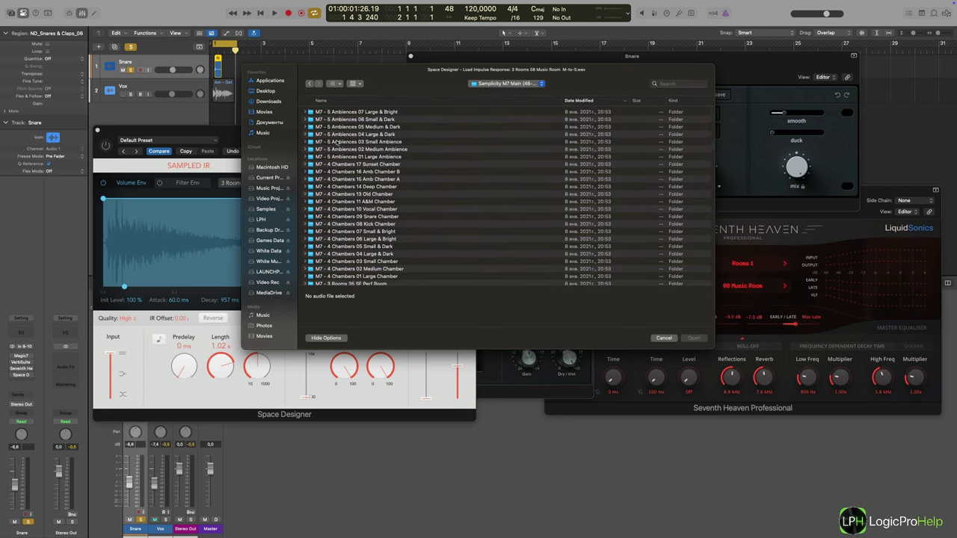
scroll(336, 142, down, 3)
click(306, 159)
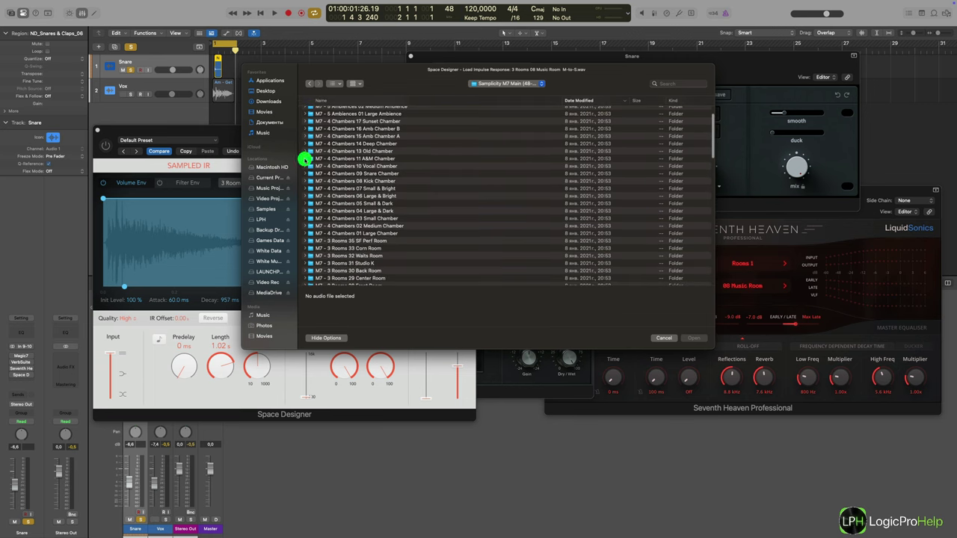
scroll(360, 178, down, 10)
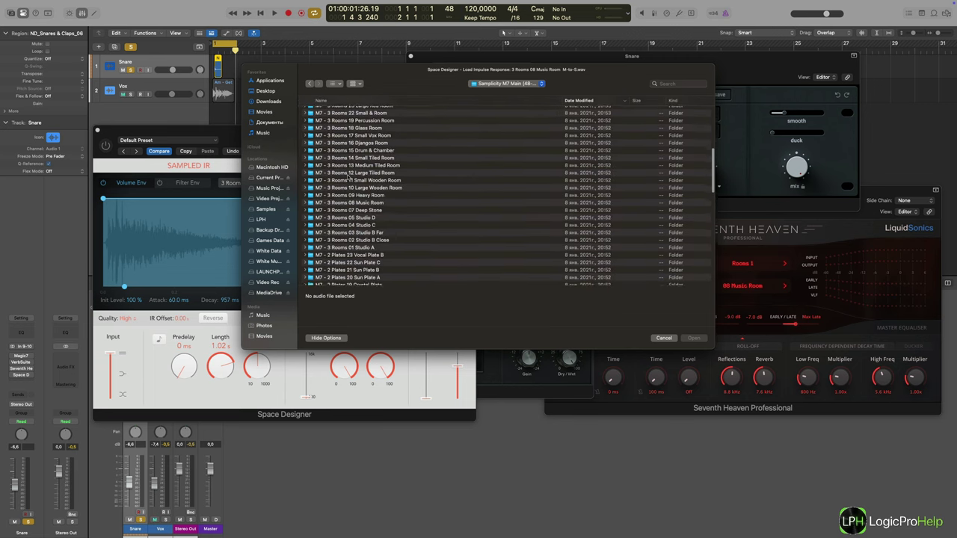
scroll(359, 161, up, 3)
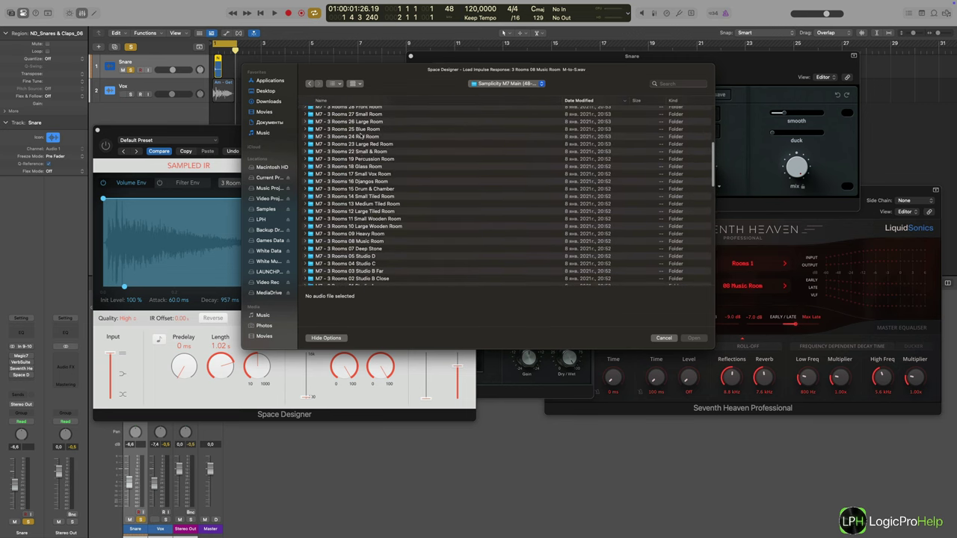
scroll(364, 258, up, 5)
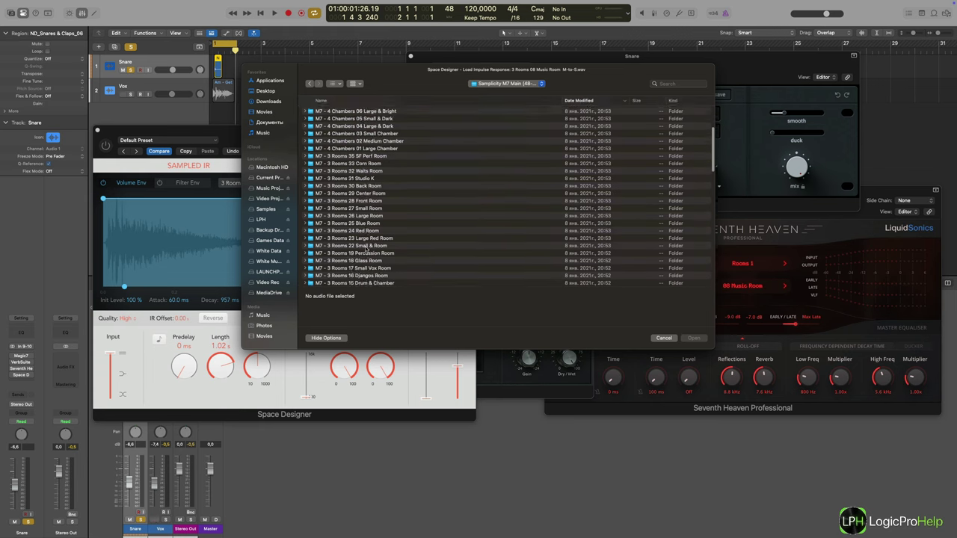
scroll(364, 232, down, 9)
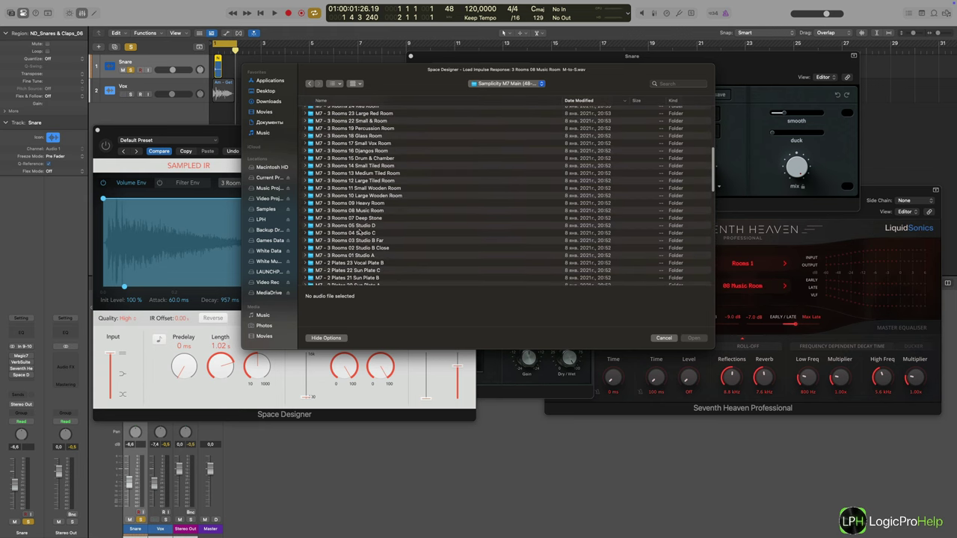
Inspect the WAV files inside the M7 - 3 Rooms 08 Music Room folder and cancel loading an impulse response
click(364, 211)
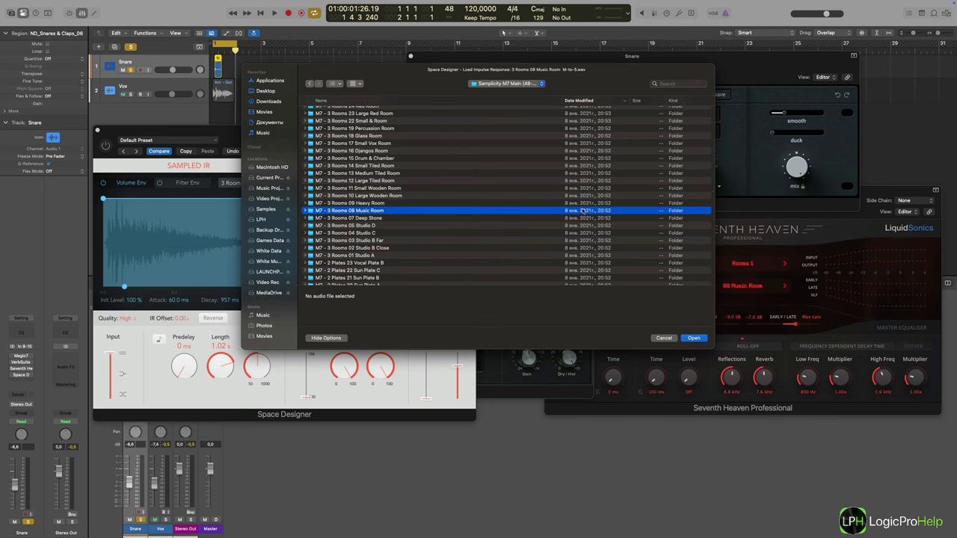
click(304, 212)
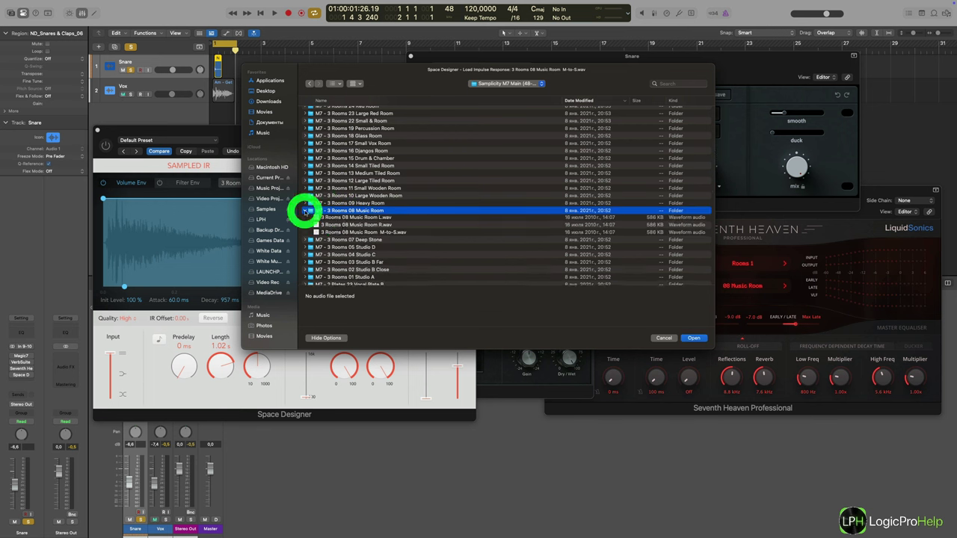
click(586, 216)
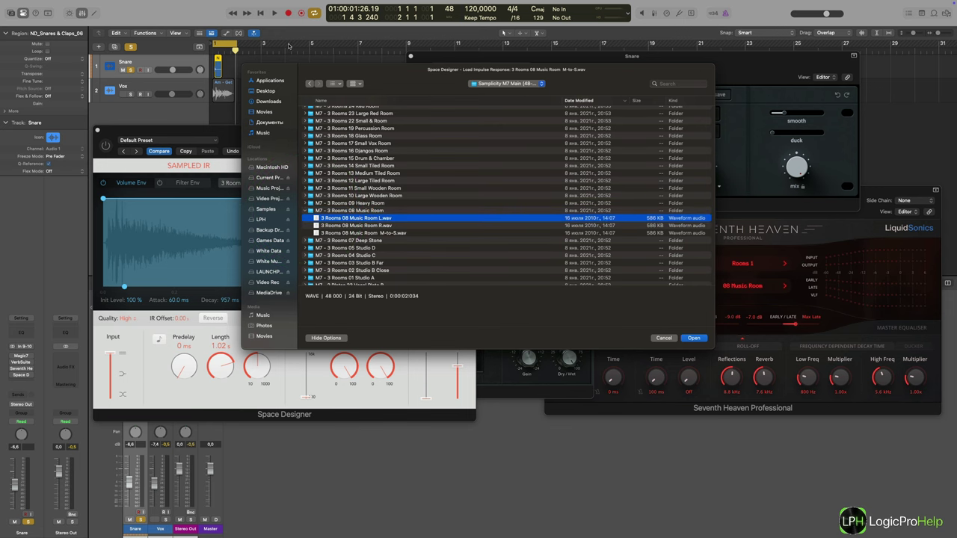
click(663, 338)
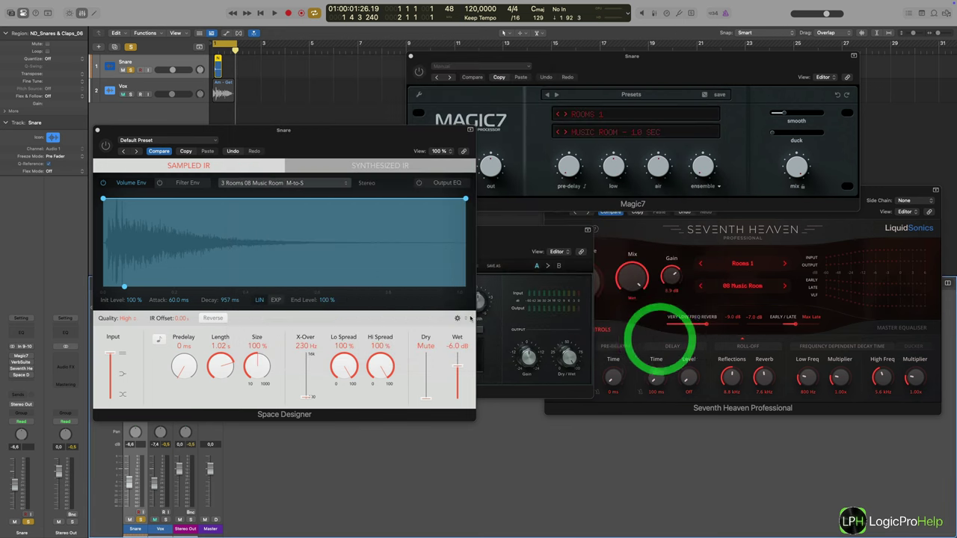
Close the Snare track's four open reverb windows and extend the end of the cycle range to 2 3 1 1
click(97, 131)
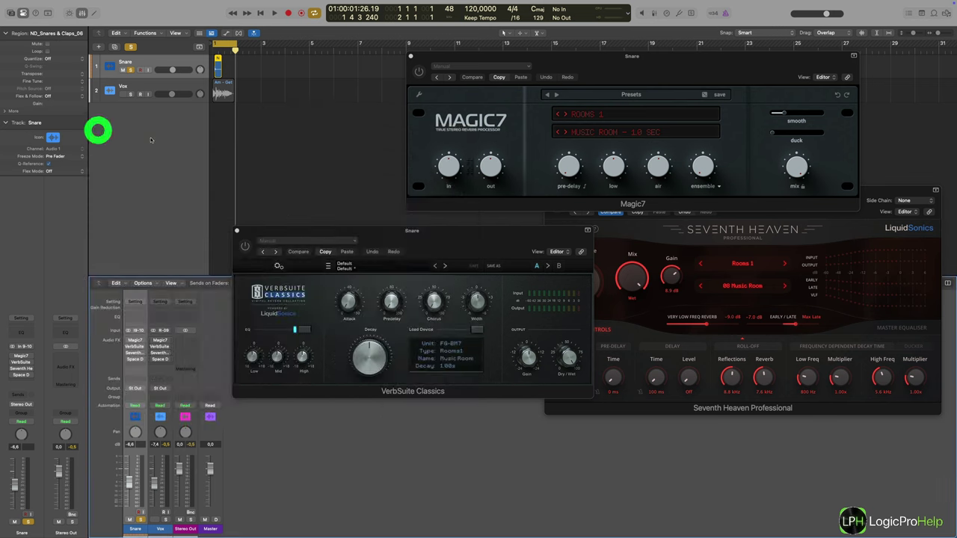
click(496, 230)
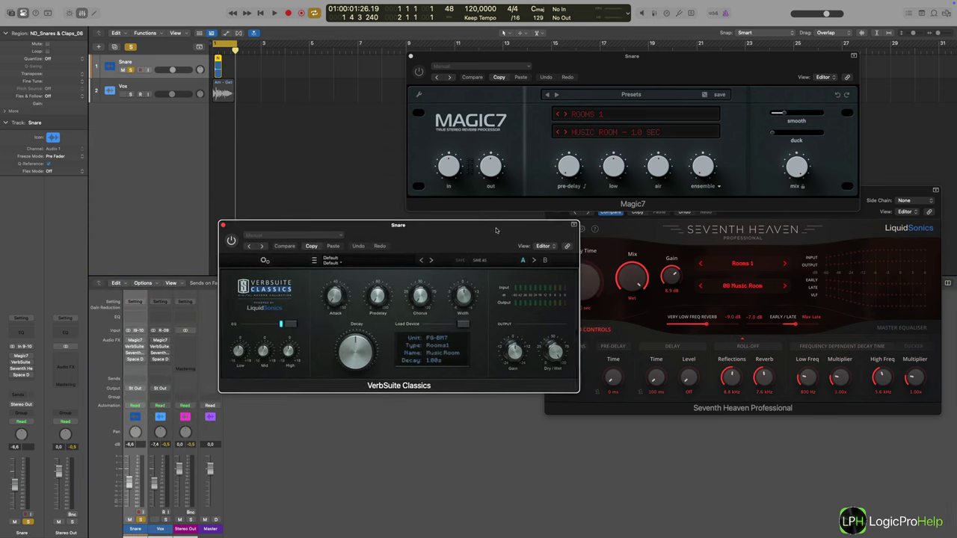
click(222, 224)
click(410, 56)
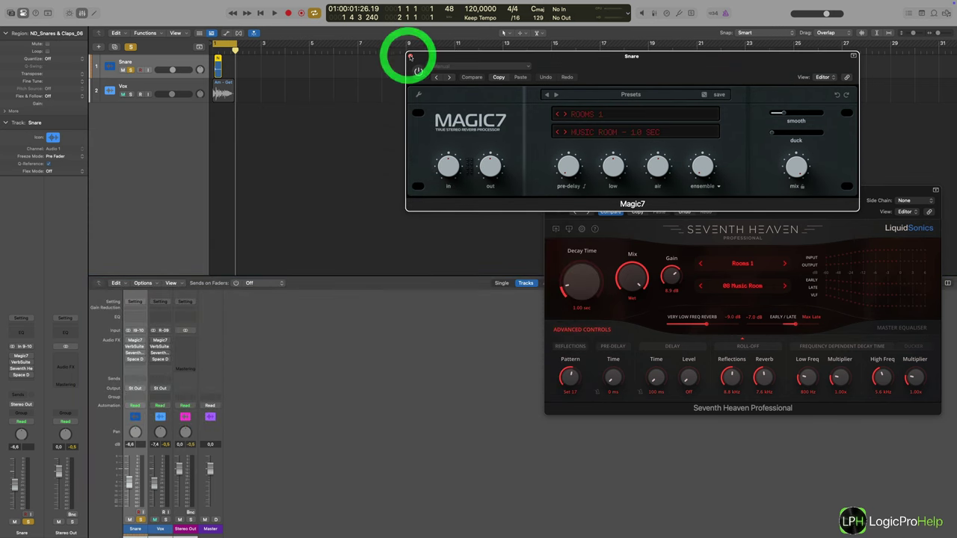
click(549, 189)
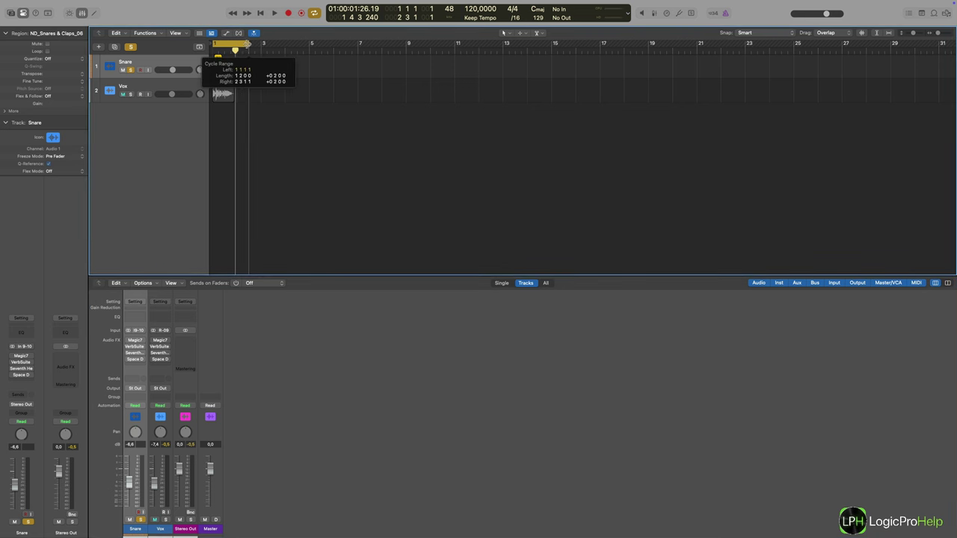
drag(235, 43, 249, 44)
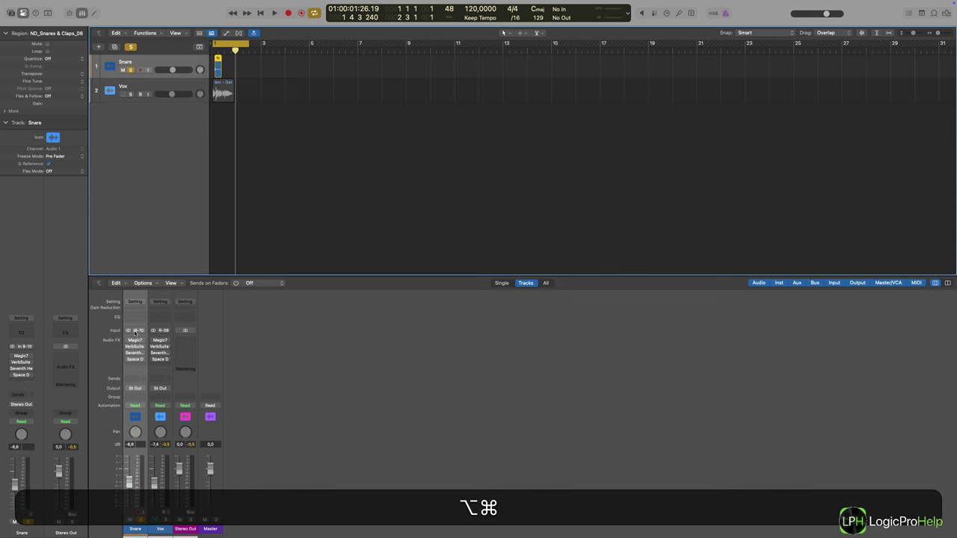
Activate Magic7 on the Snare channel with its window closed and play the snare through it
alt+super+click(133, 341)
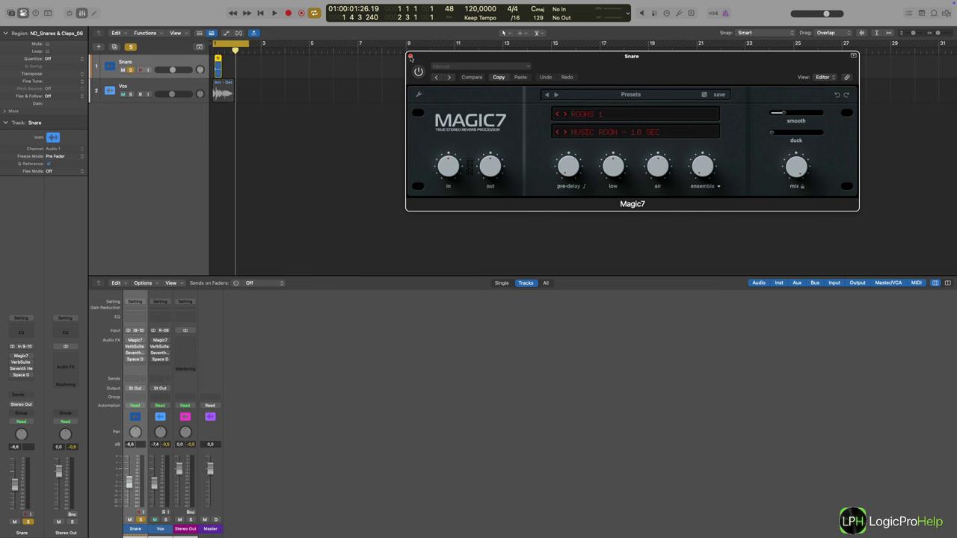
click(410, 57)
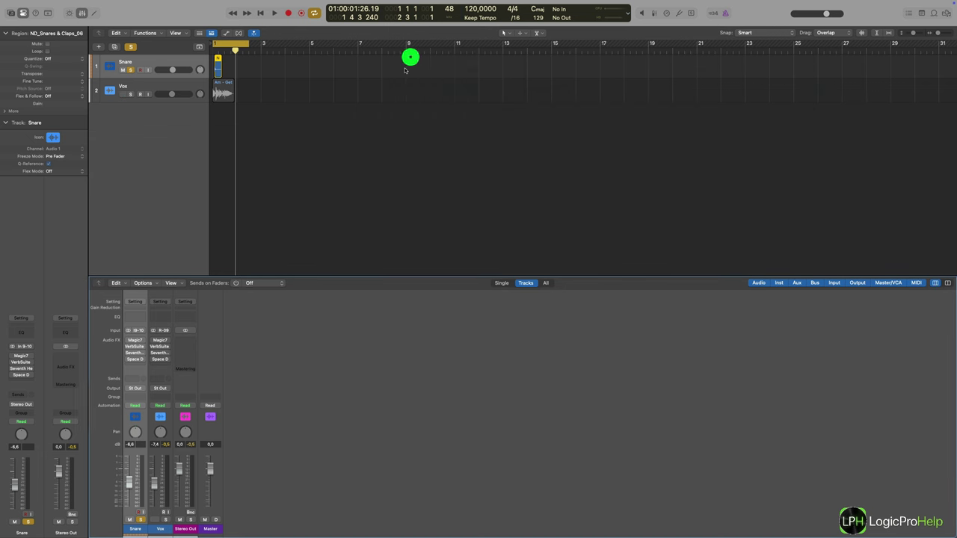
click(129, 342)
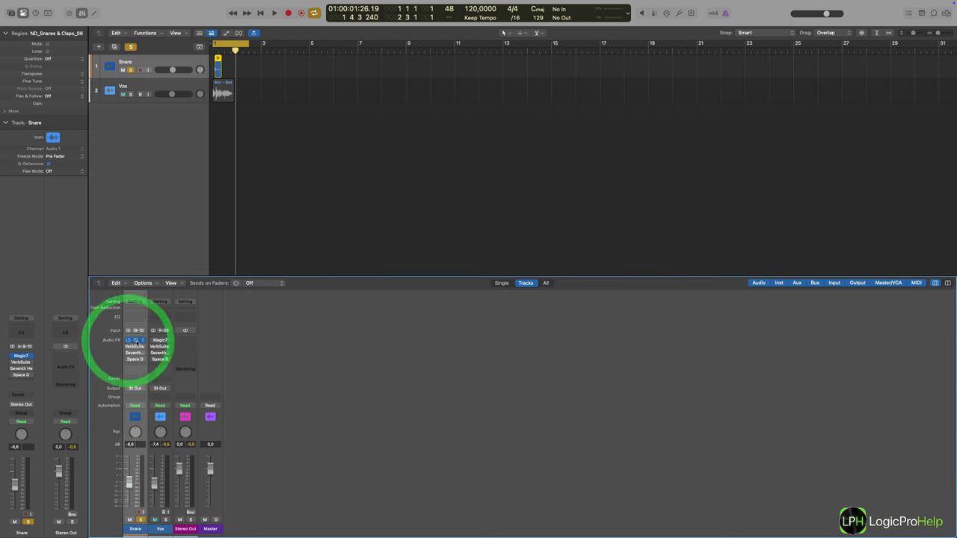
key(space)
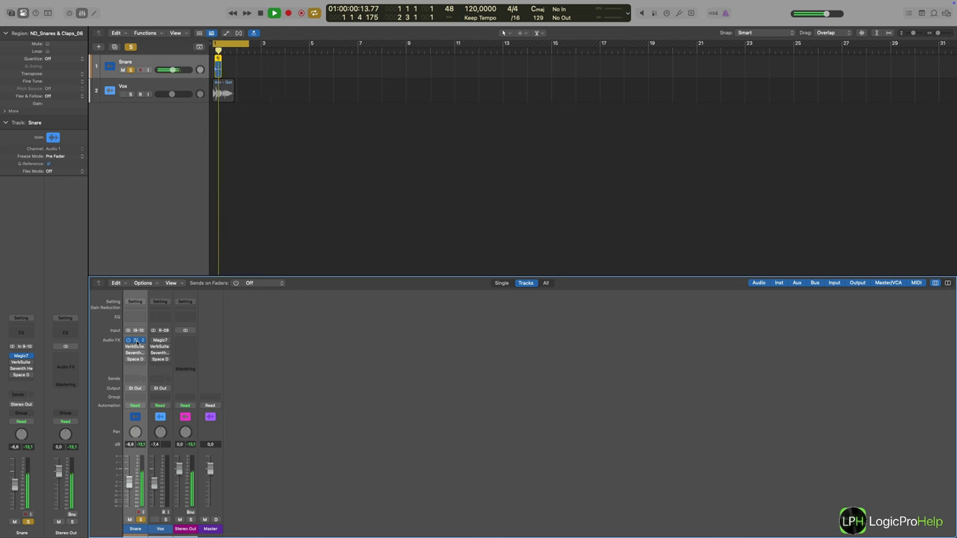
key(space)
Switch the active Snare reverb from Magic7 to VerbSuite Classics and play the snare twice
click(129, 346)
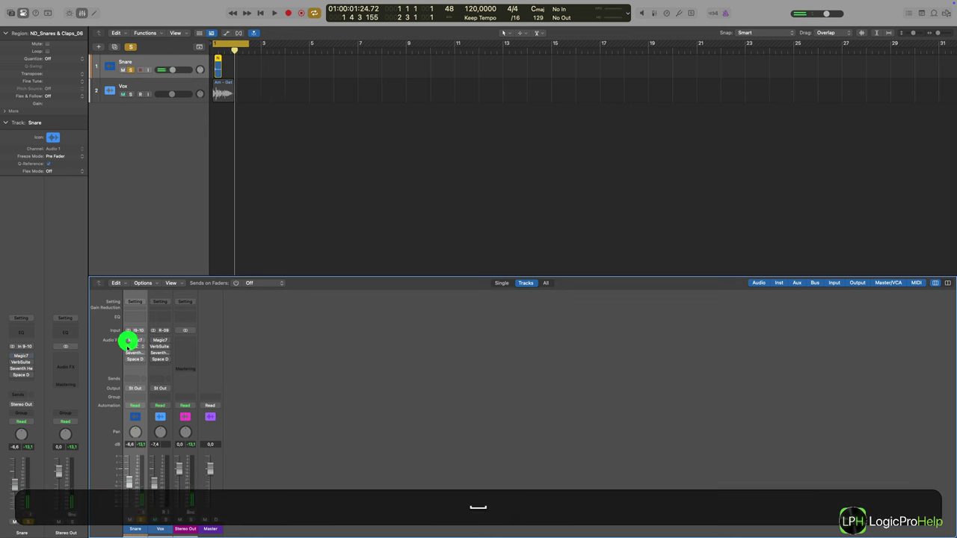
key(space)
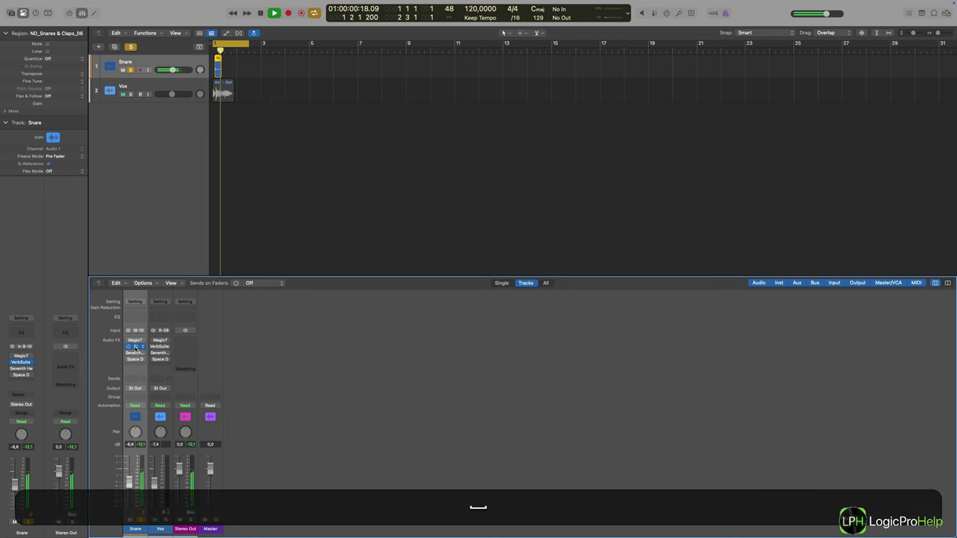
key(space)
key(space)
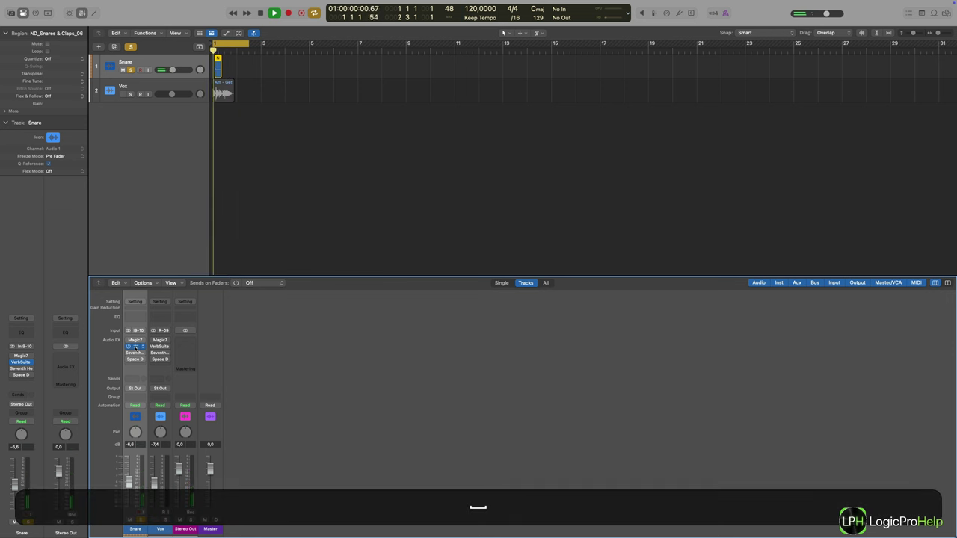
key(space)
Switch the active Snare reverb from VerbSuite Classics to Seventh Heaven Professional and play the snare twice
click(133, 352)
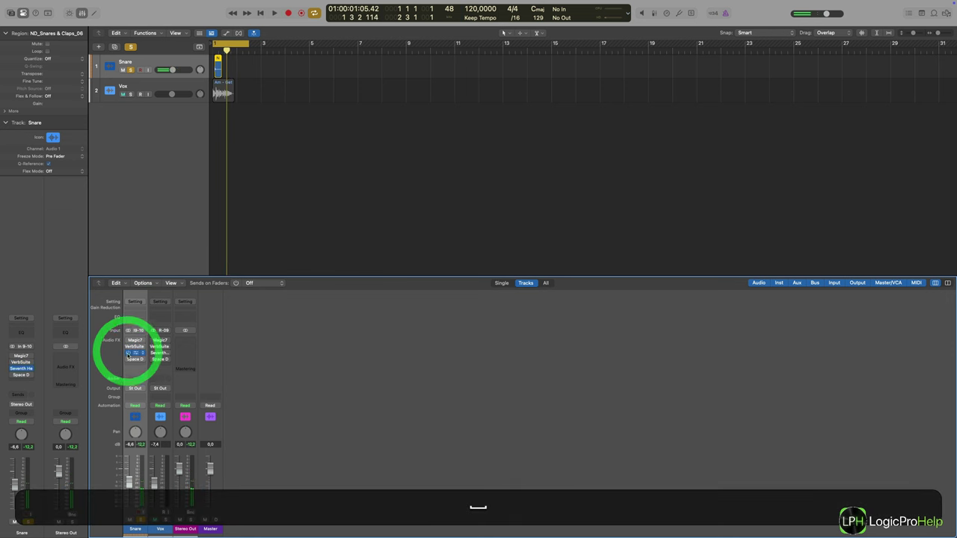
key(space)
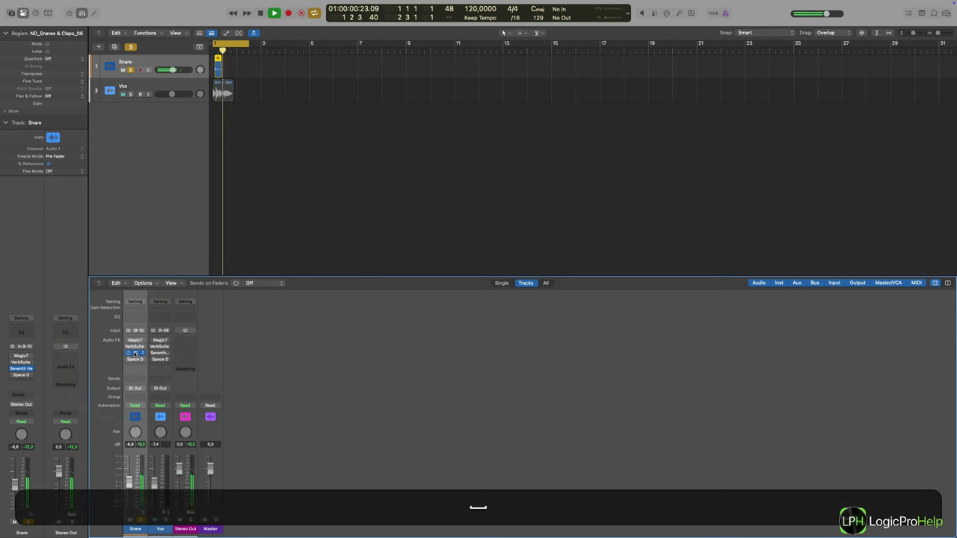
key(space)
key(space)
key(space)
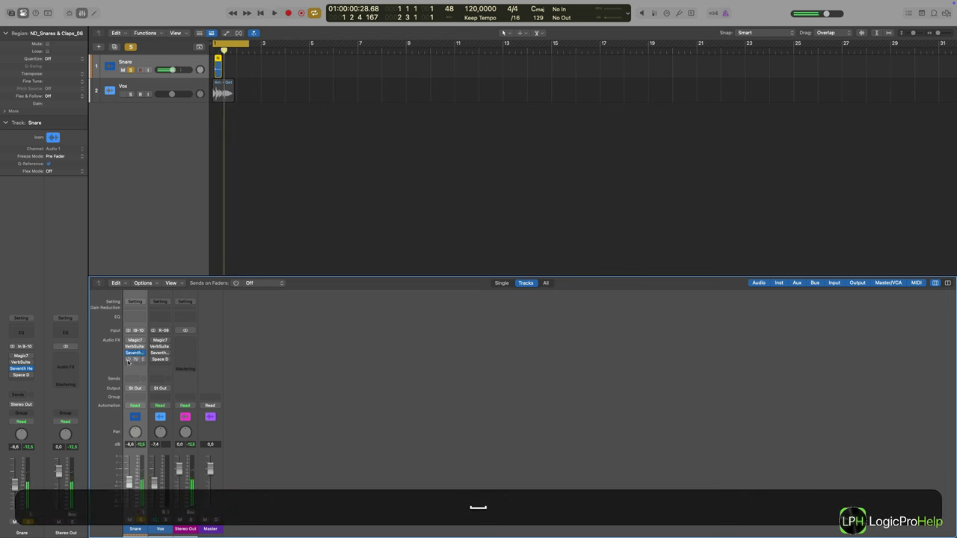
Switch the active Snare reverb to Space Designer, play the snare twice, and bypass Space Designer again
click(135, 360)
key(space)
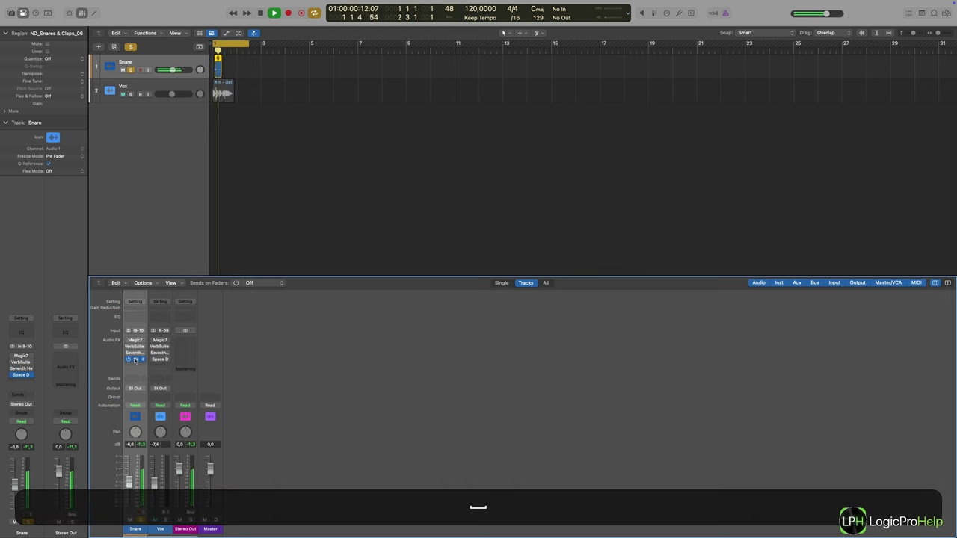
key(space)
key(space)
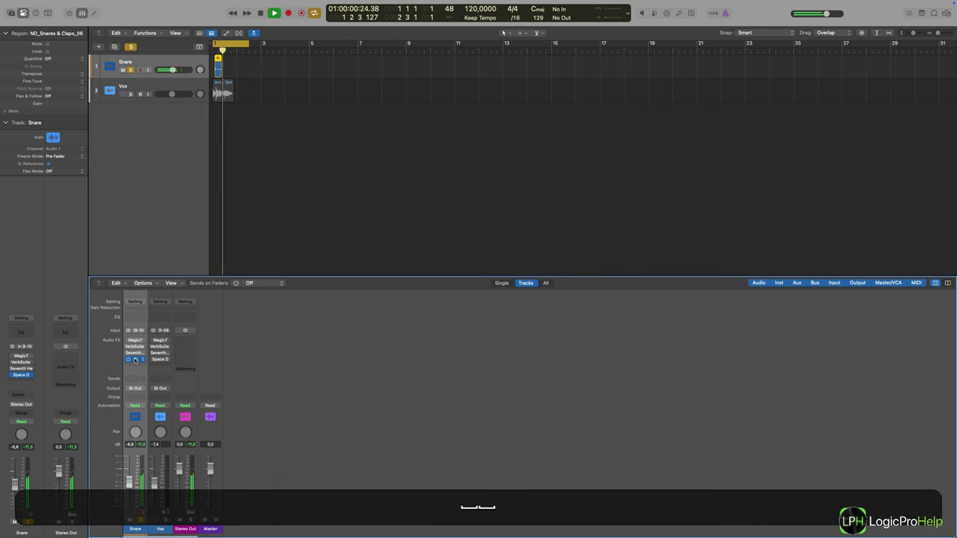
key(space)
click(128, 361)
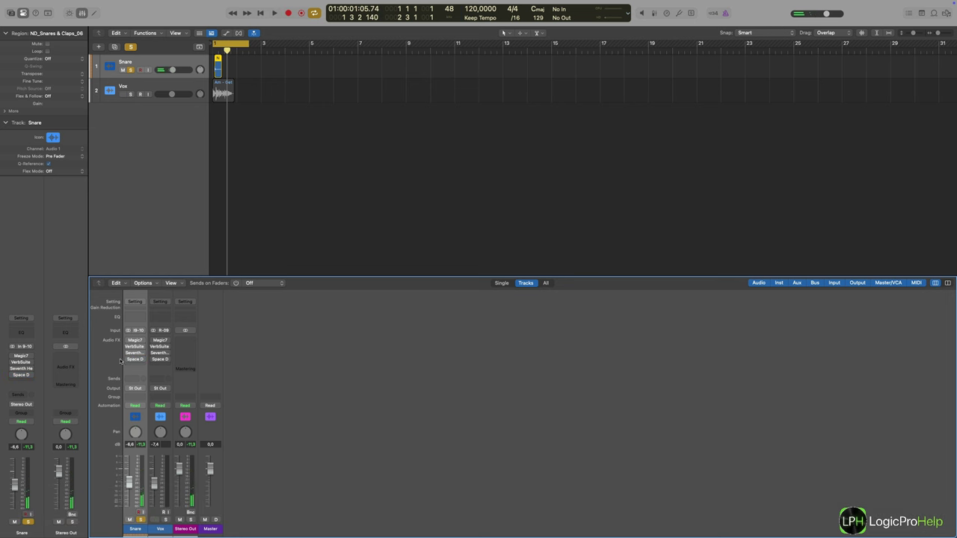
Open the Snare track's Space Designer, examine its sampled impulse response and volume envelope, and close it
mouse_move(127, 340)
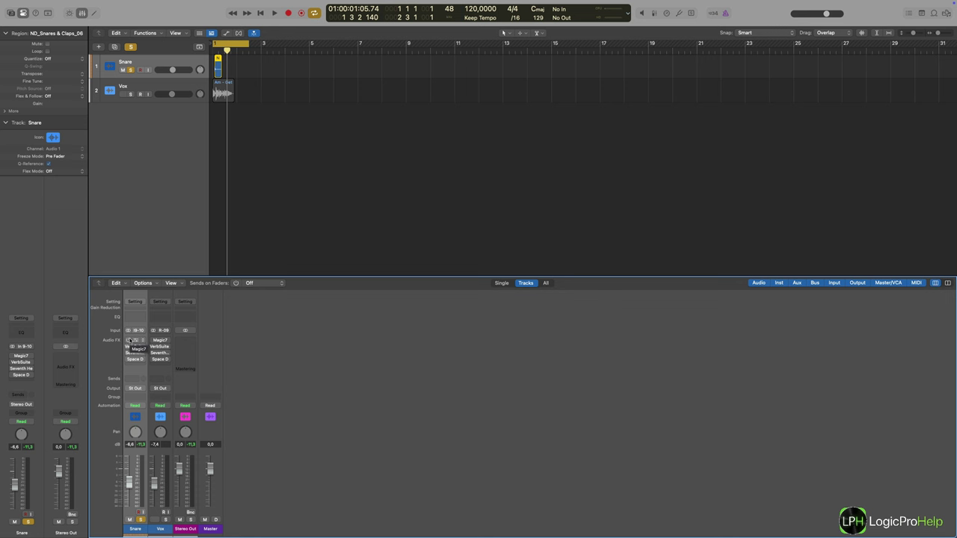
click(133, 359)
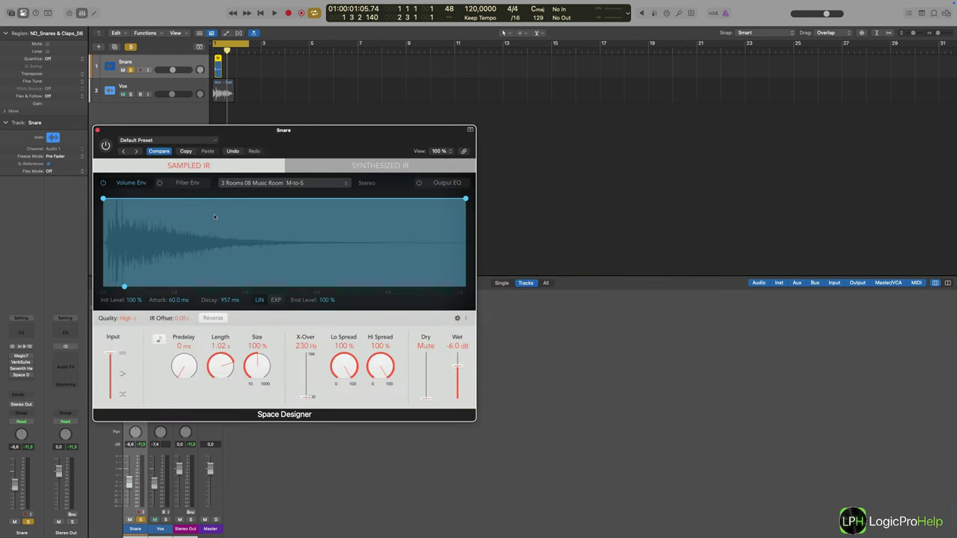
mouse_move(465, 199)
mouse_down()
mouse_move(412, 242)
mouse_move(470, 185)
mouse_up()
click(469, 185)
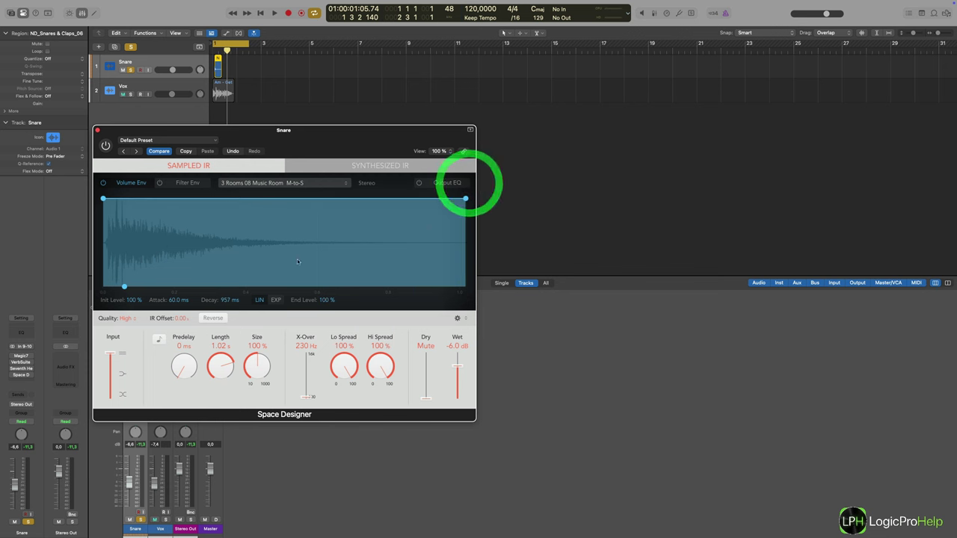
drag(298, 141, 404, 126)
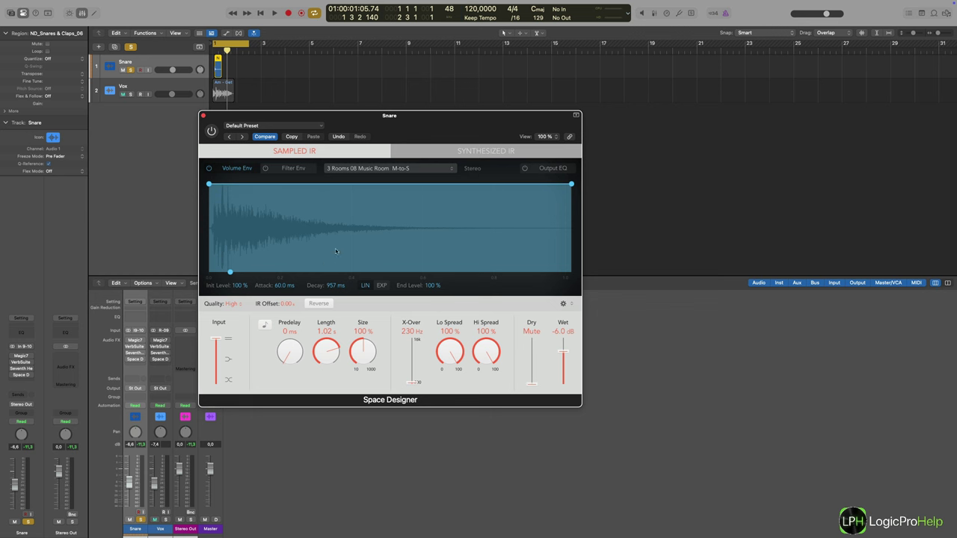
drag(362, 128, 590, 121)
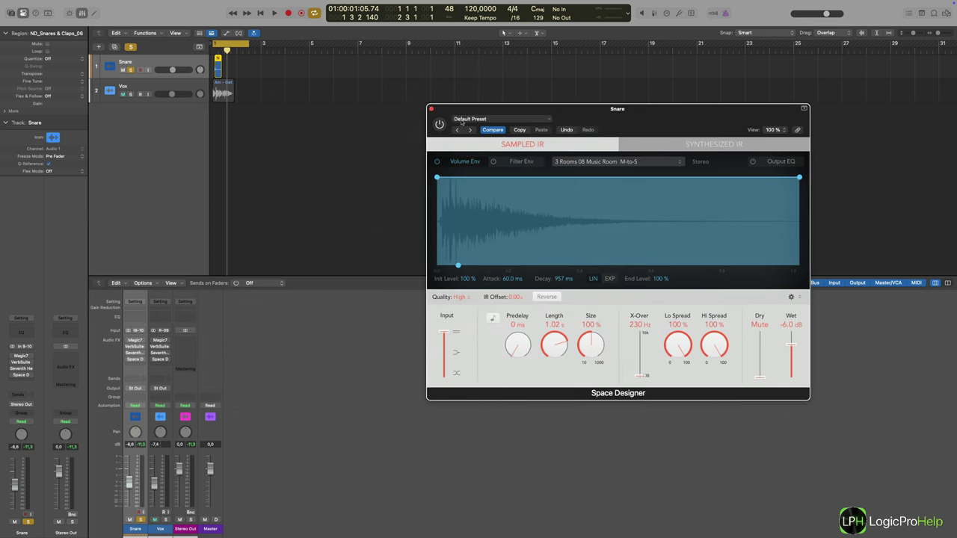
click(431, 110)
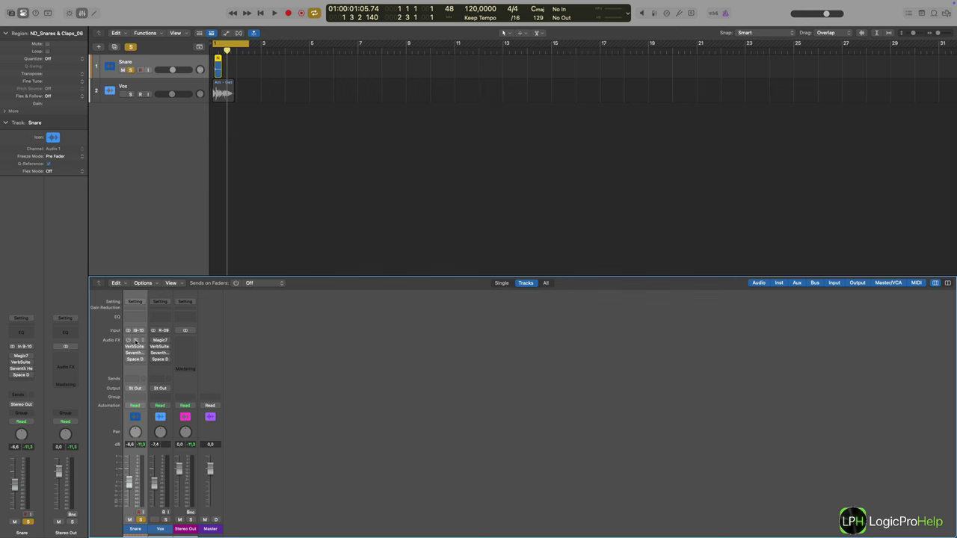
Open the Snare track's Magic7 and VerbSuite Classics and place VerbSuite Classics below Magic7
click(135, 341)
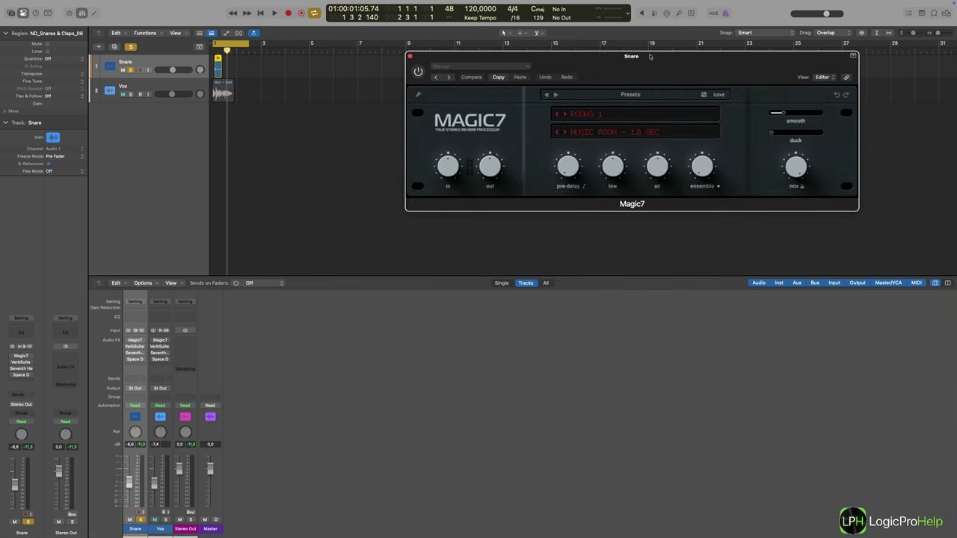
drag(653, 56, 551, 67)
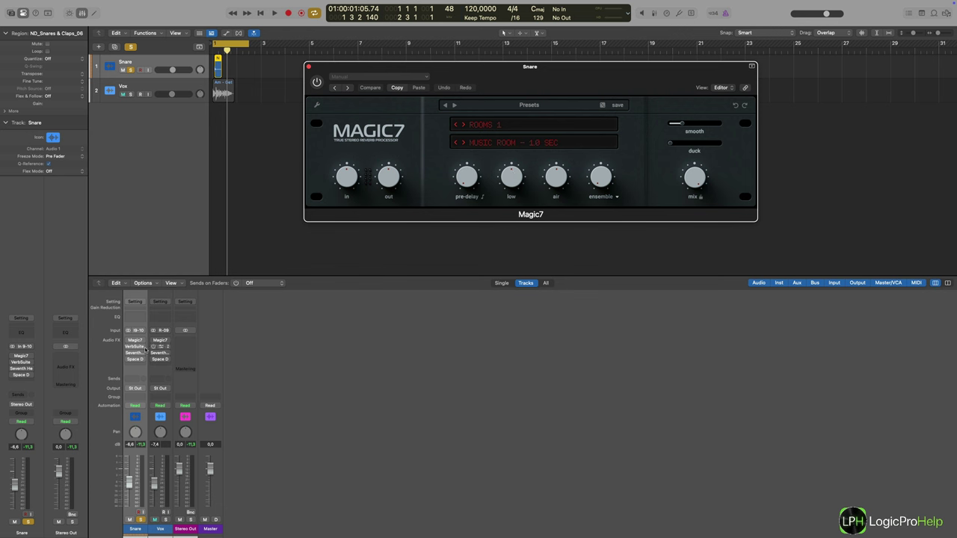
click(135, 347)
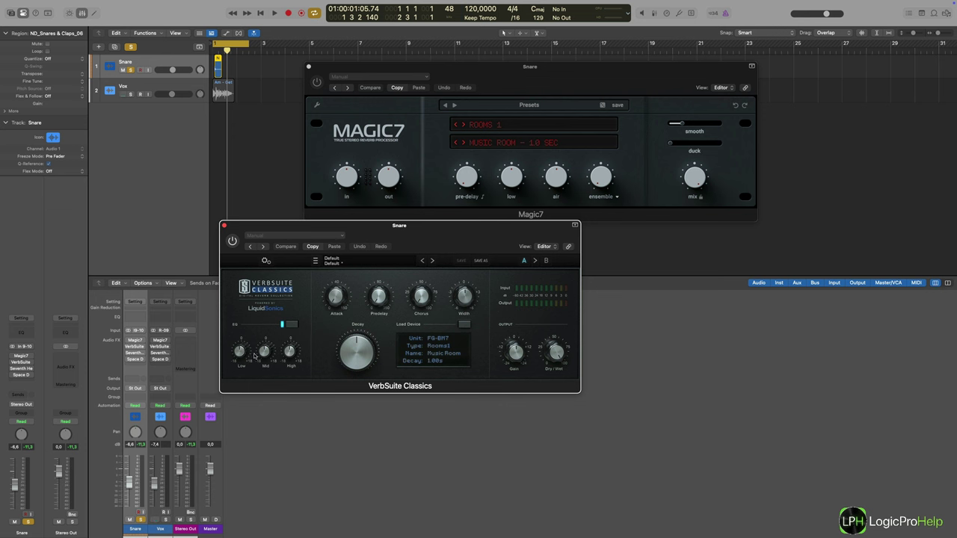
drag(468, 234, 548, 270)
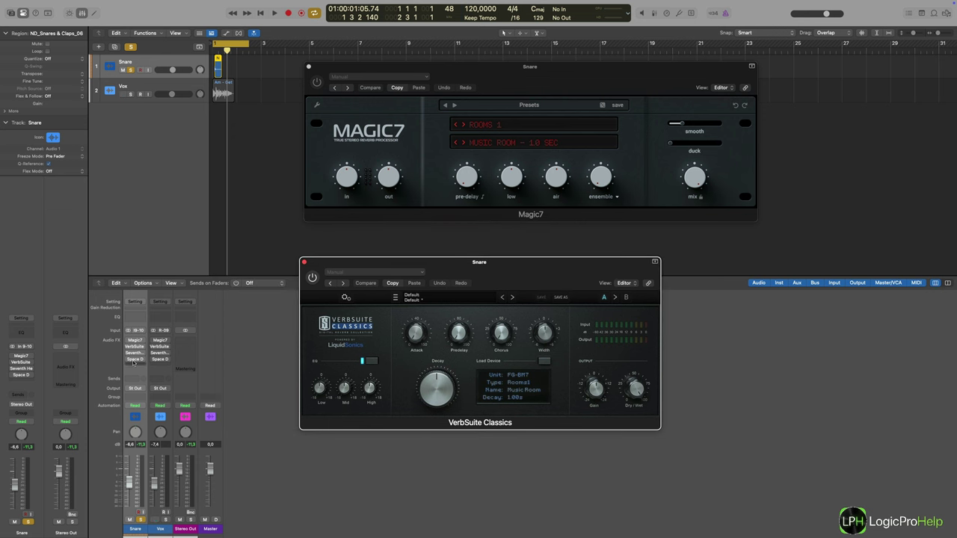
Examine the Load Device area of VerbSuite Classics beneath Magic7 and close VerbSuite Classics
mouse_move(139, 354)
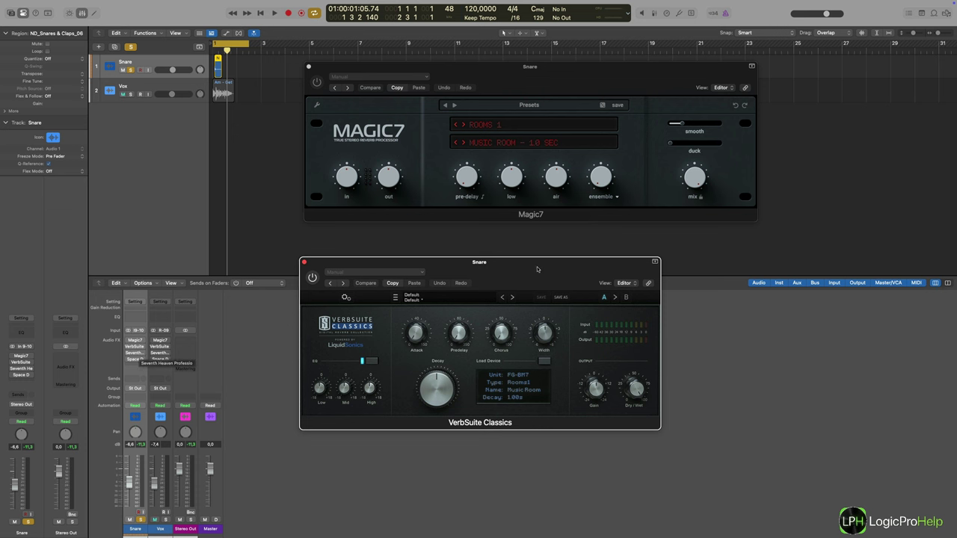
drag(534, 268, 478, 256)
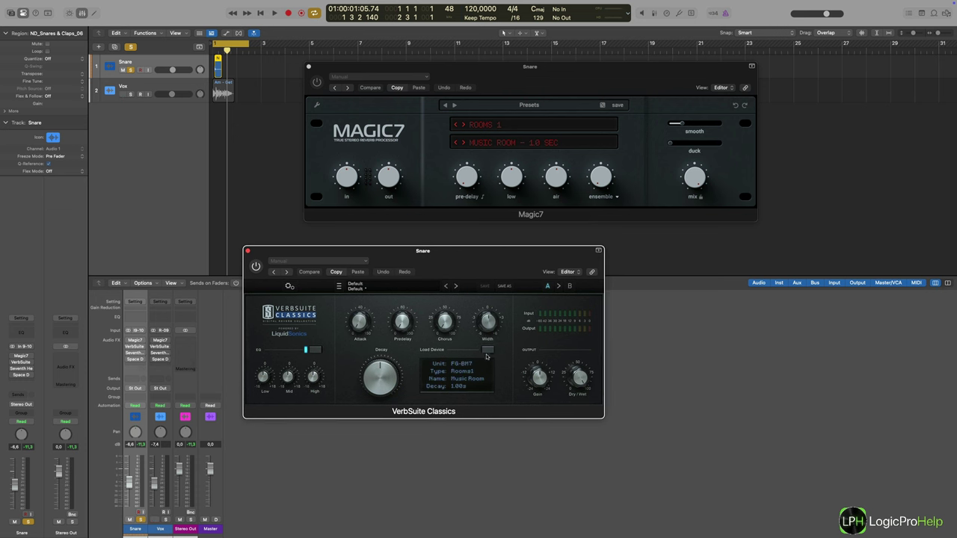
click(487, 350)
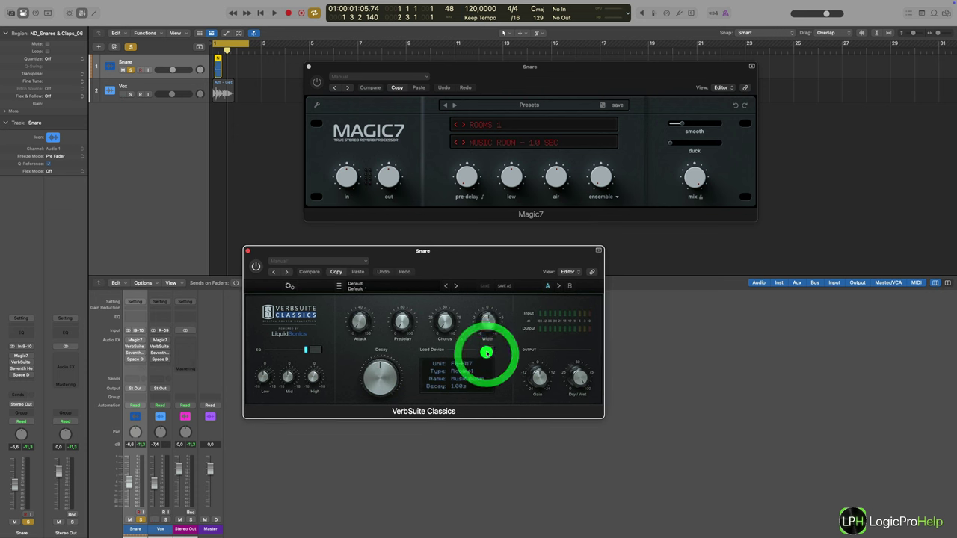
click(436, 263)
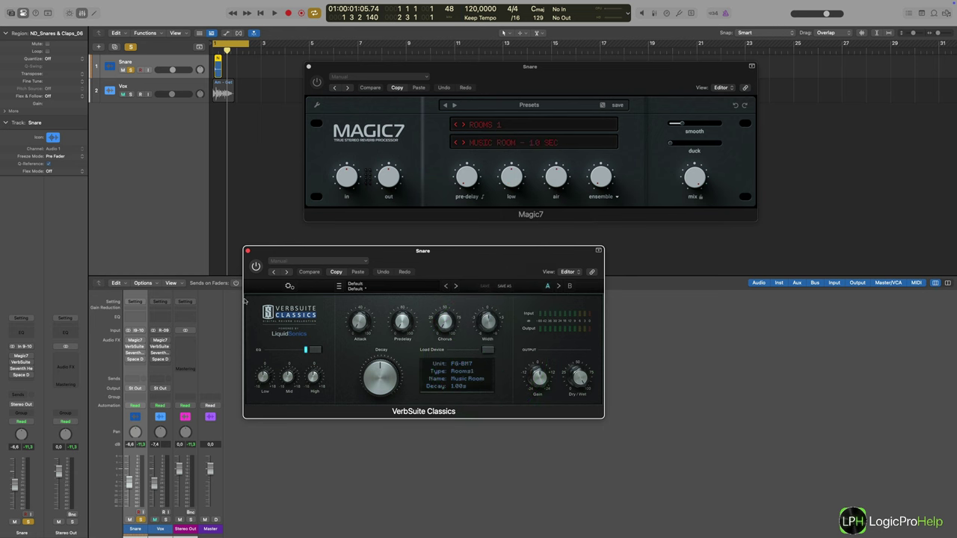
click(246, 252)
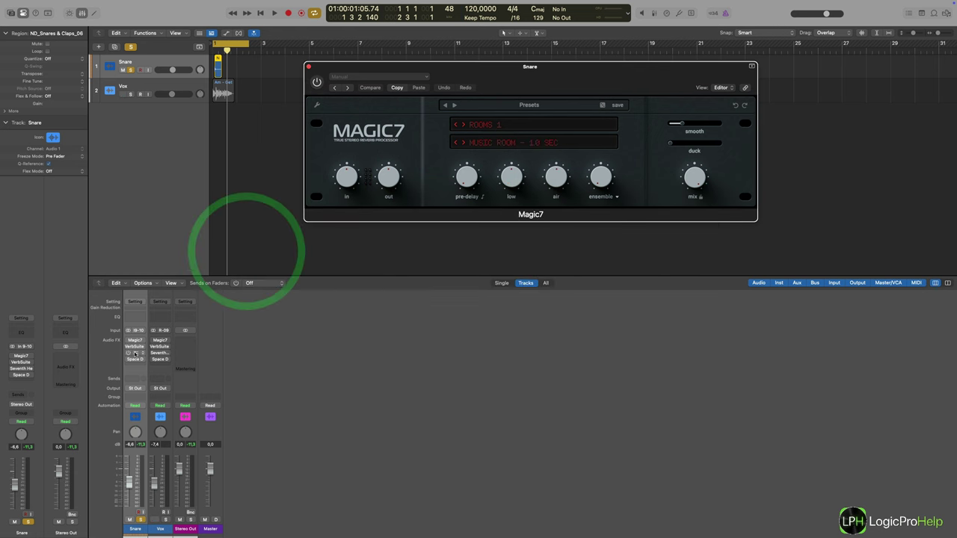
Open the Snare track's Seventh Heaven Professional and arrange it directly below the Magic7 window
click(136, 353)
drag(719, 193, 438, 266)
drag(512, 69, 483, 75)
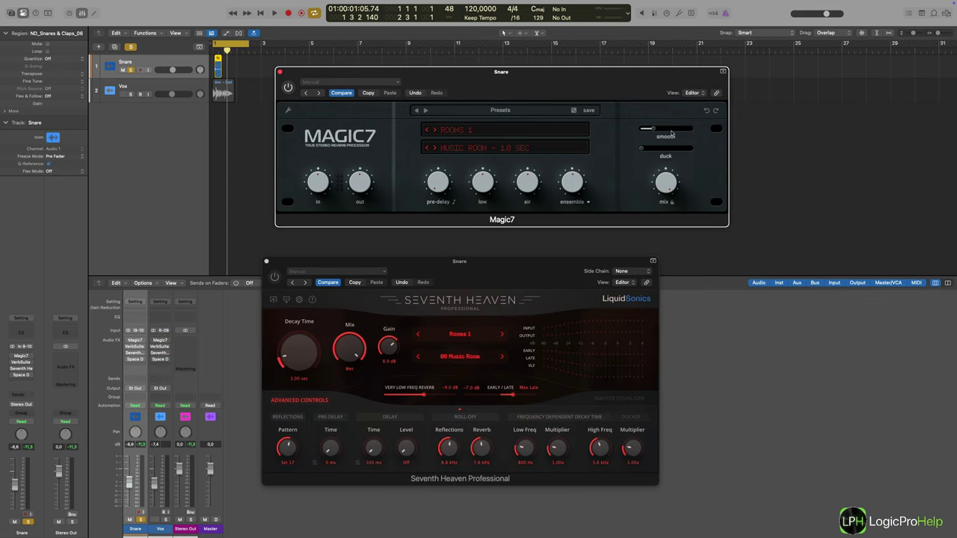
Compare Magic7's duck control with Seventh Heaven Professional by showing its Ducker section and setting the threshold to -14.8 dB
click(627, 147)
click(630, 417)
drag(526, 447, 544, 449)
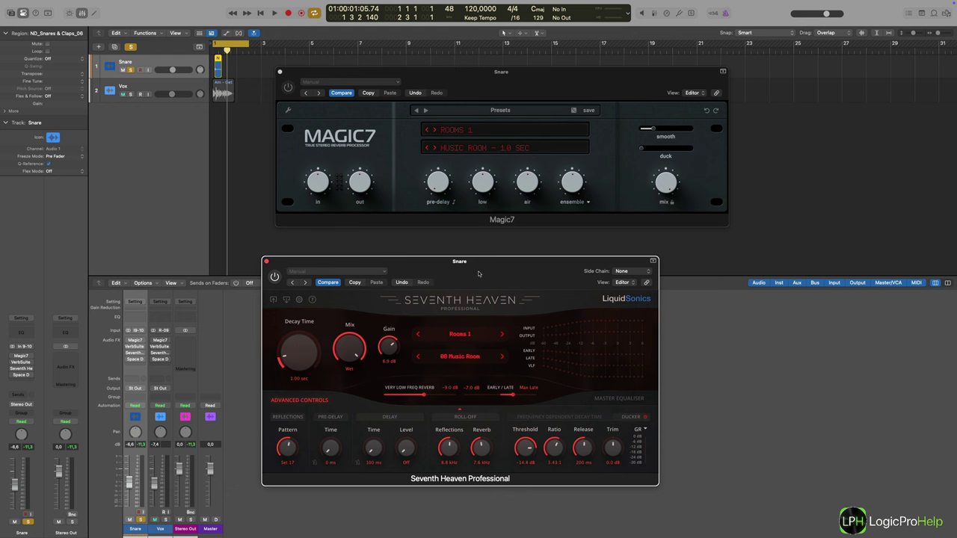
Move the Snare track's Seventh Heaven Professional and Magic7 windows lower and close the Magic7 window
drag(479, 271, 438, 313)
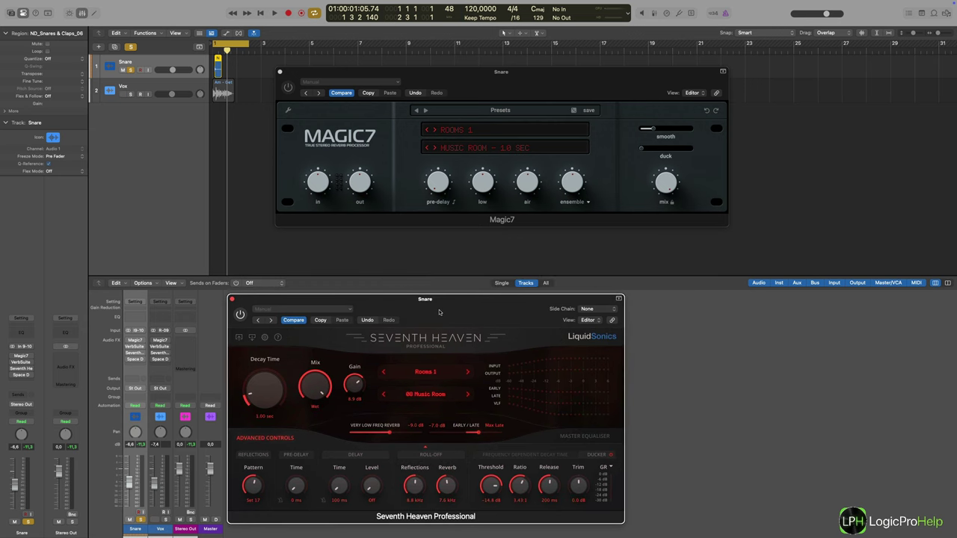
drag(409, 73, 382, 114)
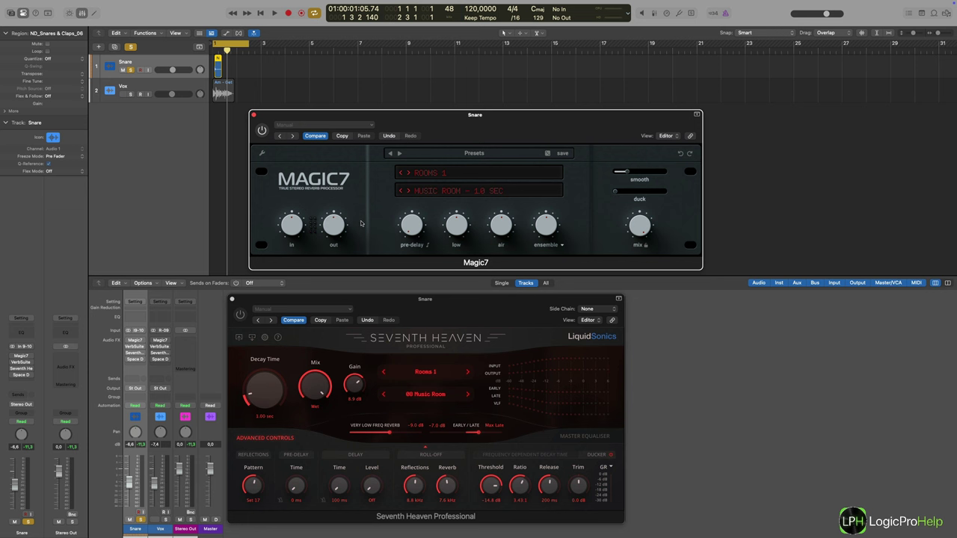
click(254, 116)
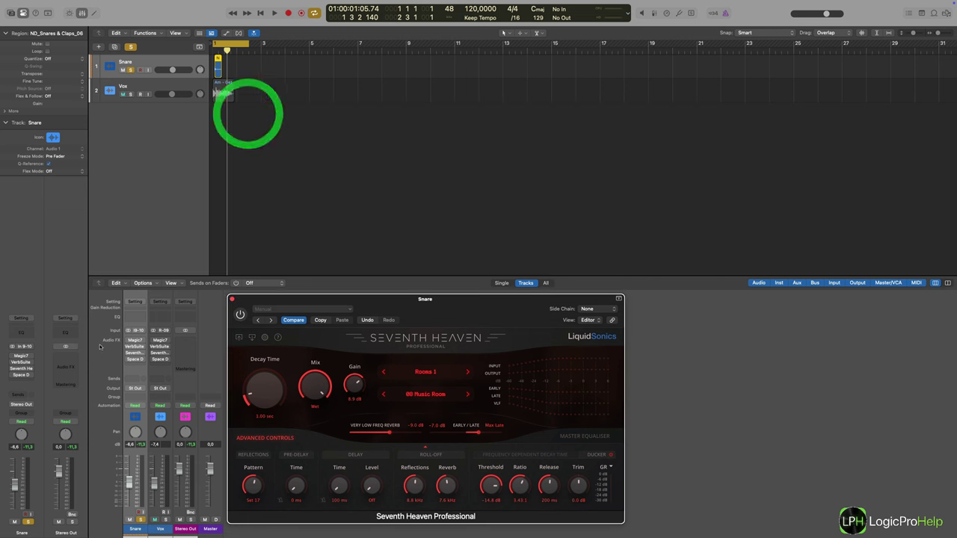
View the Snare track's Space Designer and close it together with the Seventh Heaven Professional window
click(135, 359)
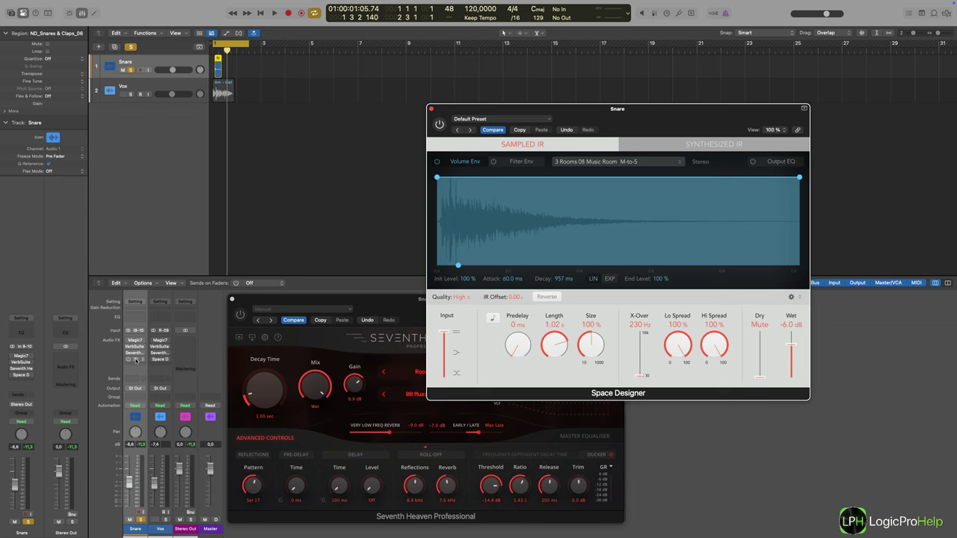
click(135, 360)
click(135, 360)
click(136, 360)
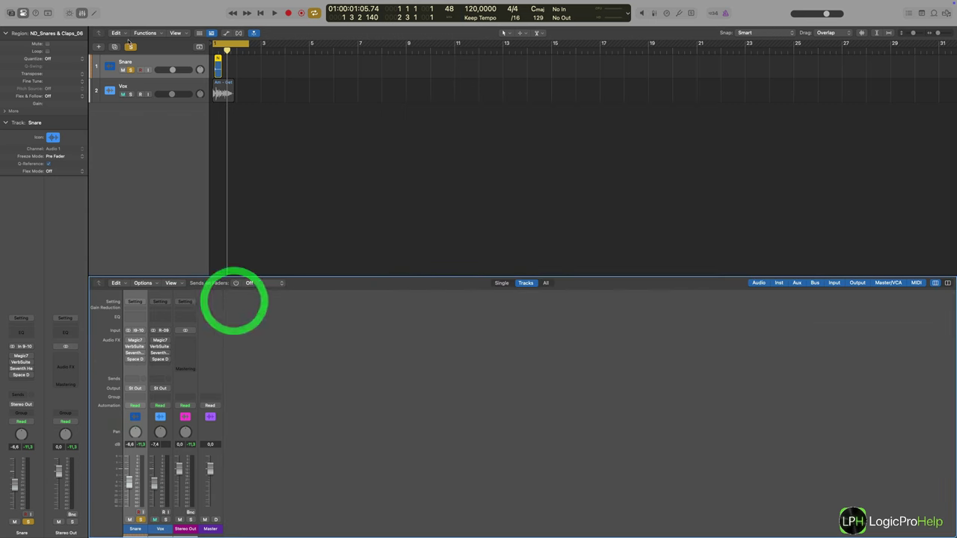
Solo only the Vox track and play the dry vocal with all reverbs bypassed
alt+click(130, 94)
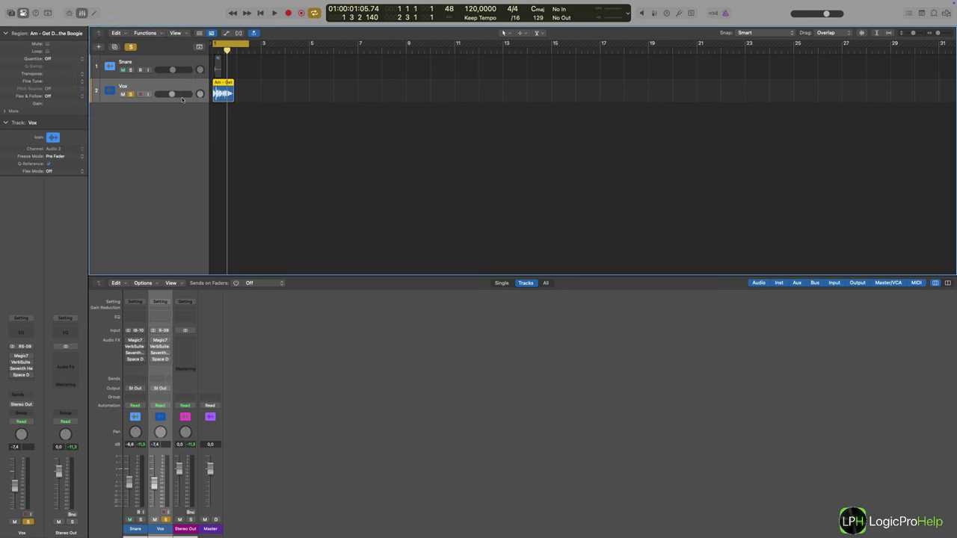
key(space)
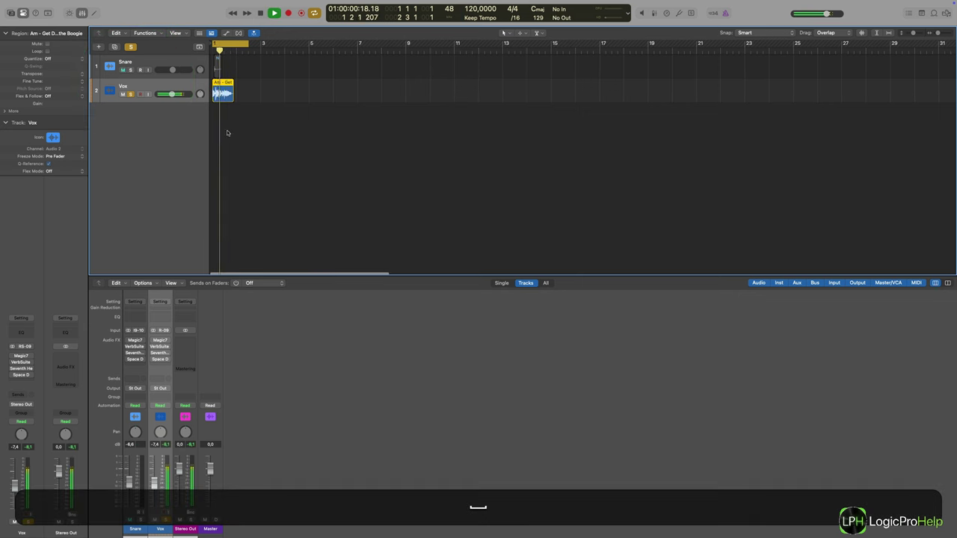
key(space)
Enable Magic7 on the Vox track and listen to the vocal through the Plates 2 Vocal Plate A preset
click(160, 341)
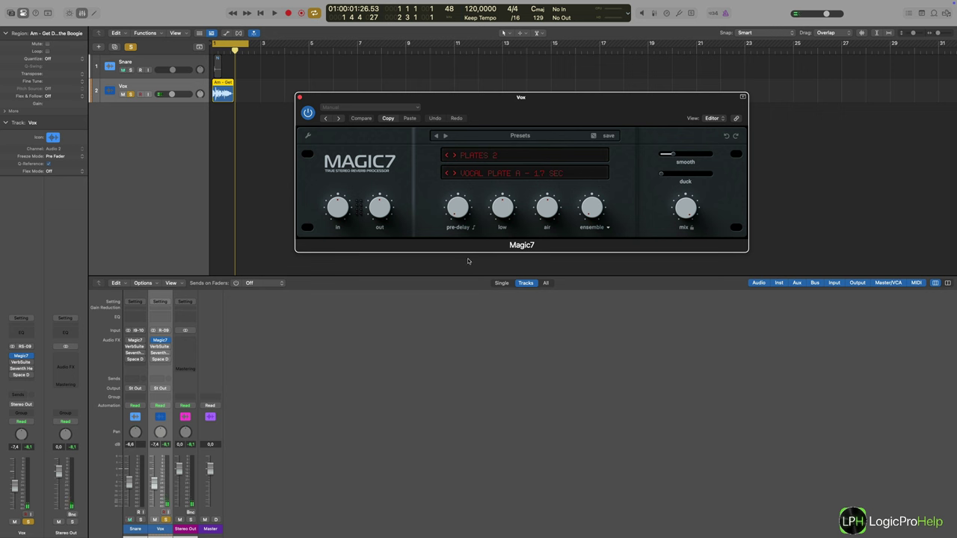
key(space)
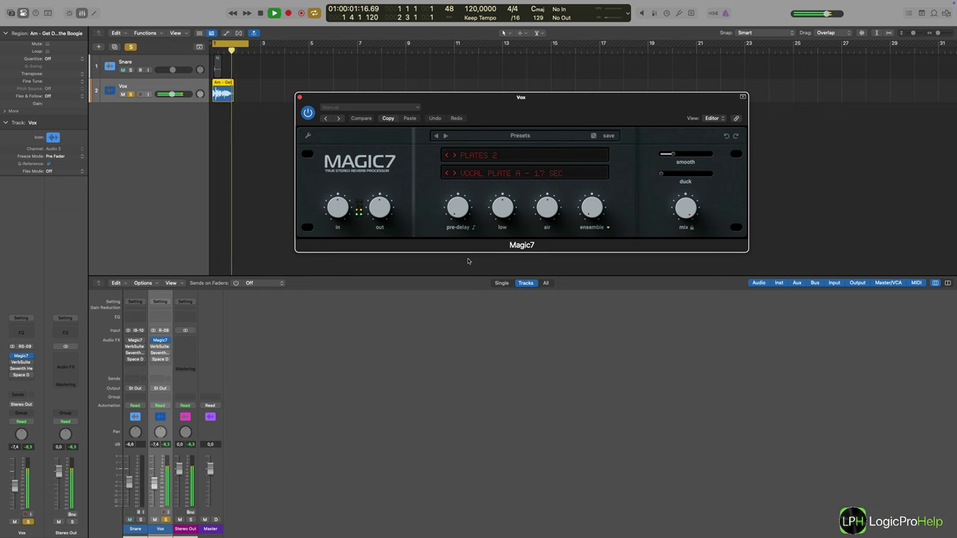
key(space)
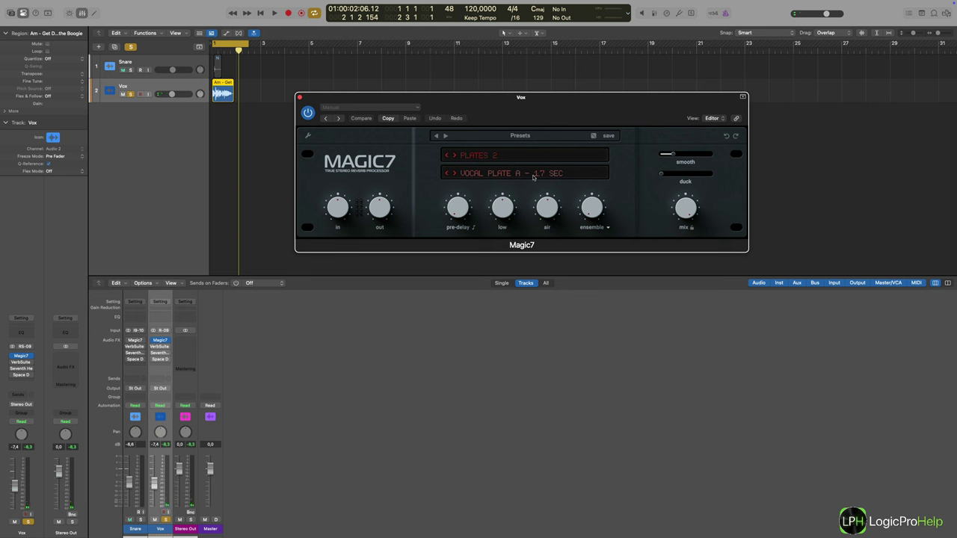
Switch the Vox track from Magic7 to VerbSuite Classics and listen to its Vocal Plate A version
click(160, 347)
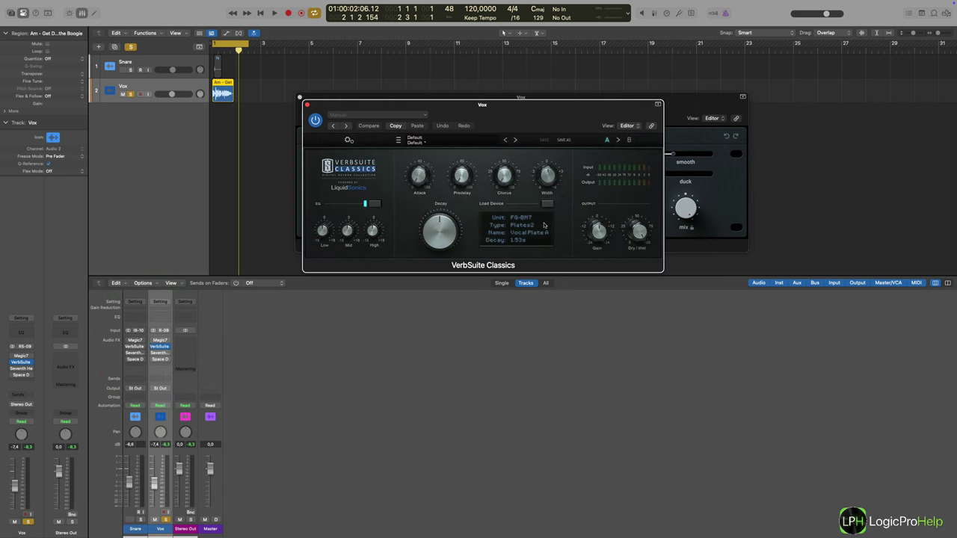
key(space)
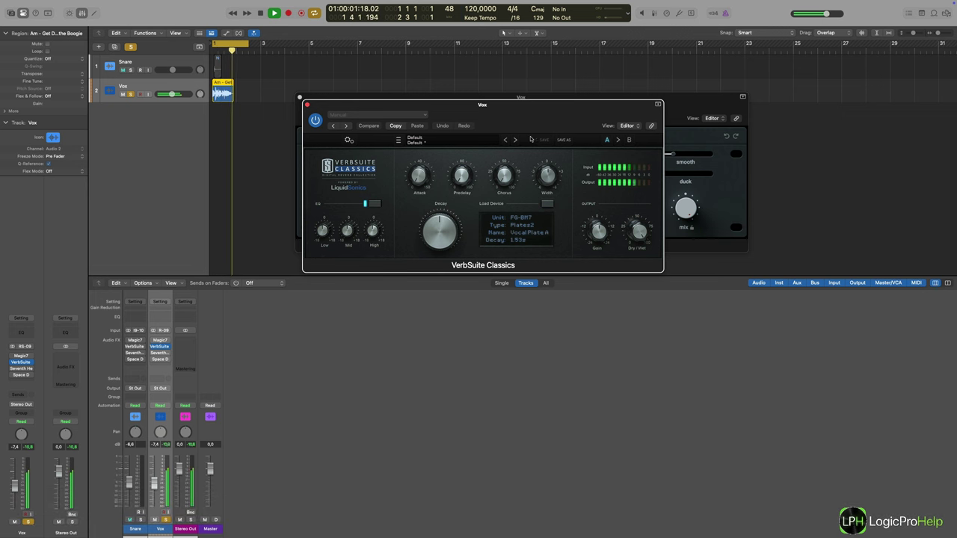
key(space)
Enable Seventh Heaven Professional on the Vox track, listen to its 08 Vocal Plate A preset, and bypass it
click(159, 353)
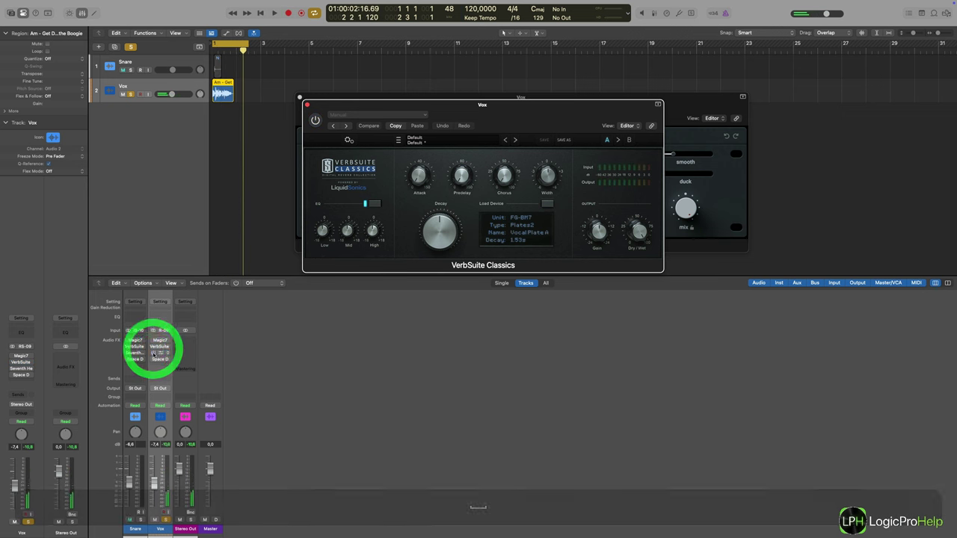
key(space)
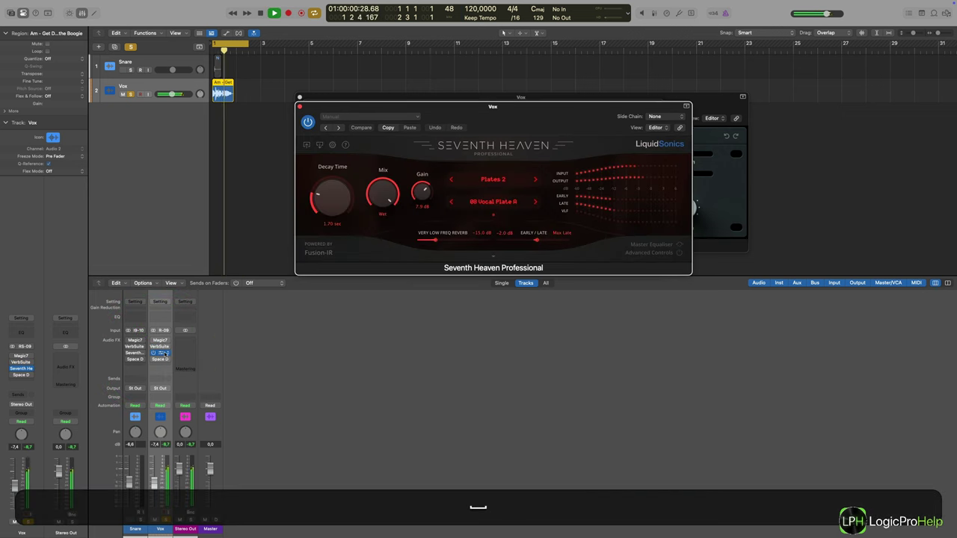
key(space)
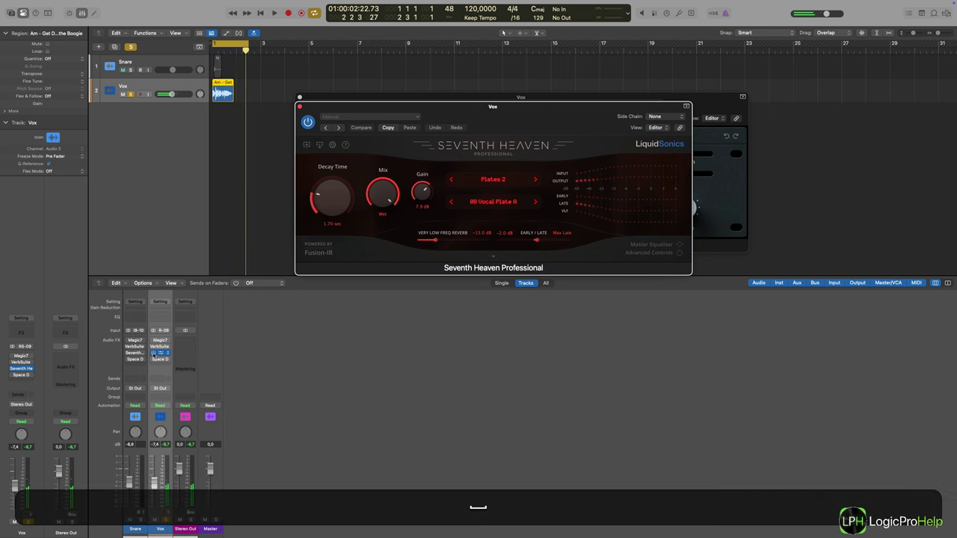
click(153, 353)
Enable Space Designer on the Vox track and listen to its 2 Plates 06 Vocal Plate M-to-S impulse response
click(157, 359)
key(space)
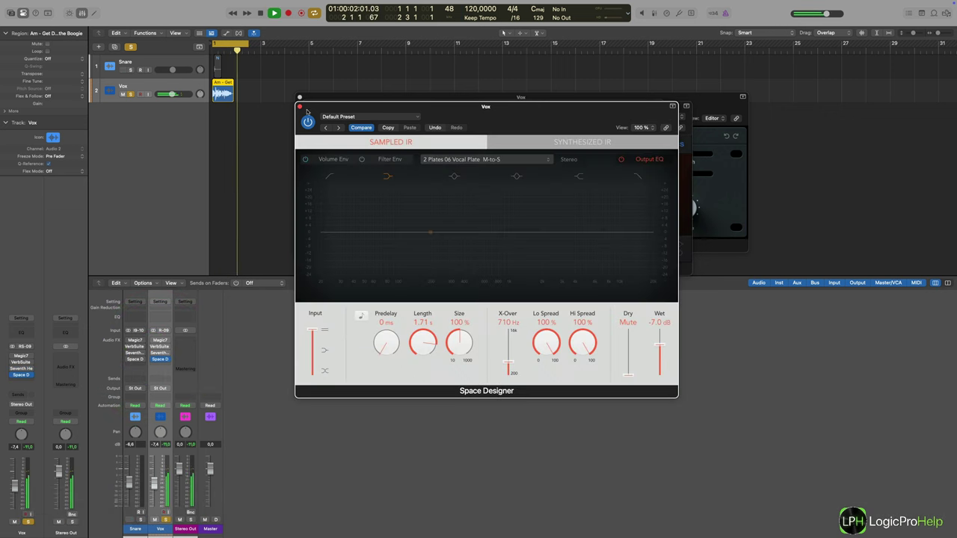
key(space)
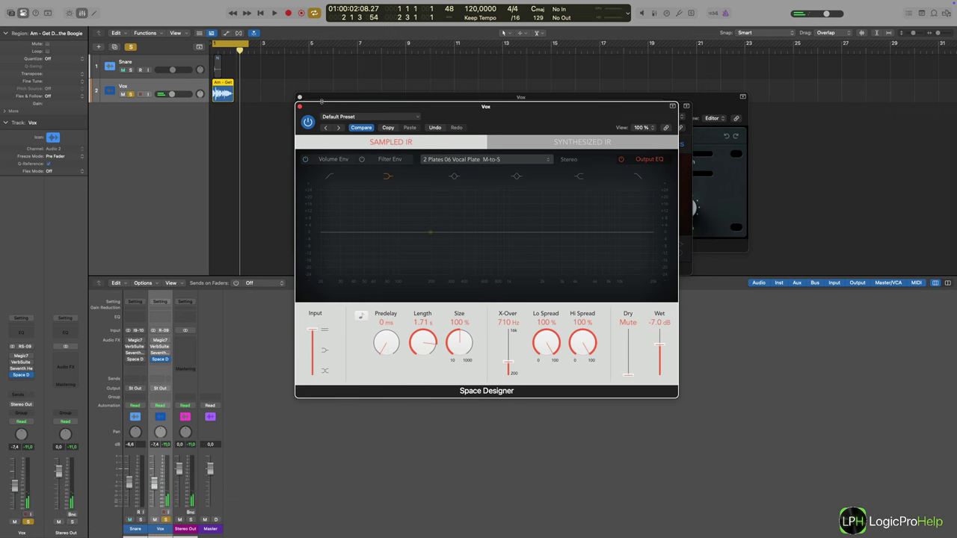
Close all the open reverb windows of the Vox track
click(300, 106)
click(301, 105)
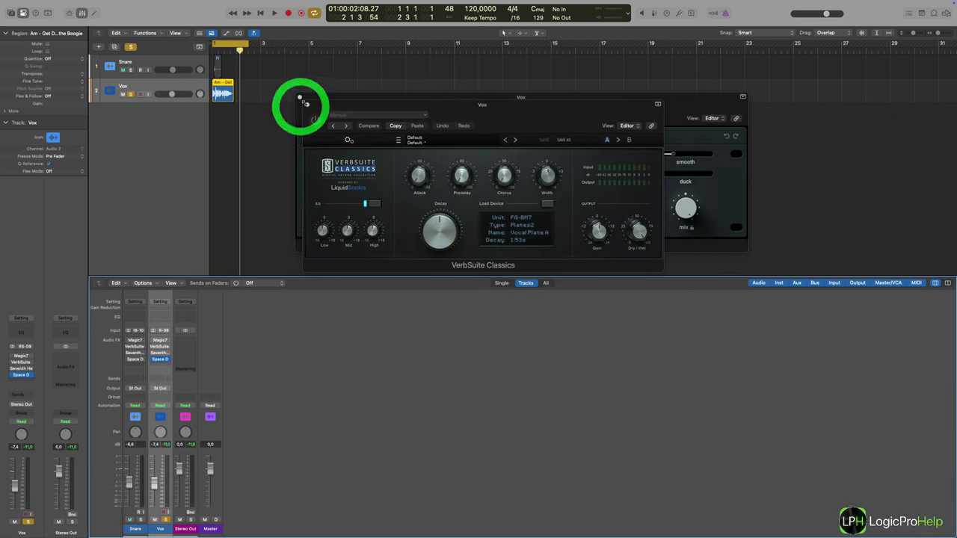
click(306, 104)
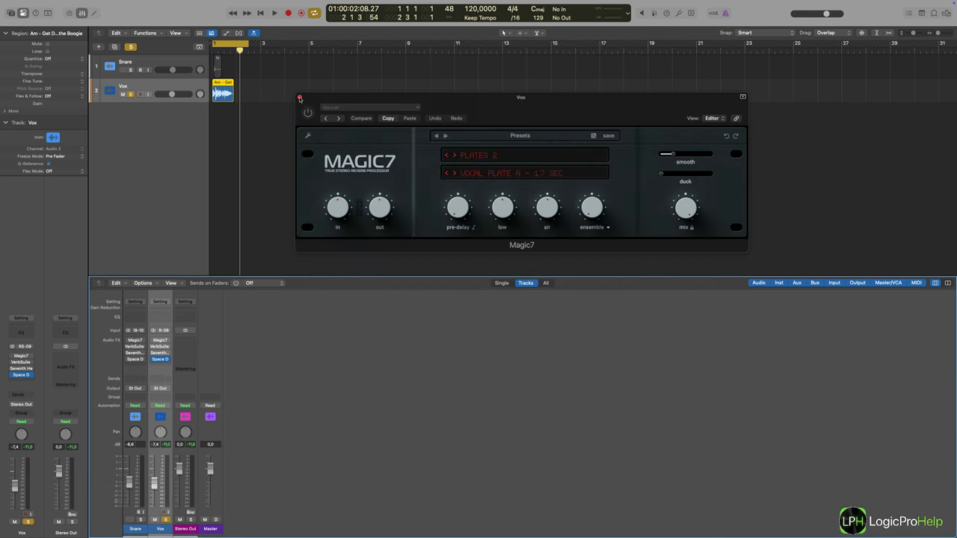
click(301, 101)
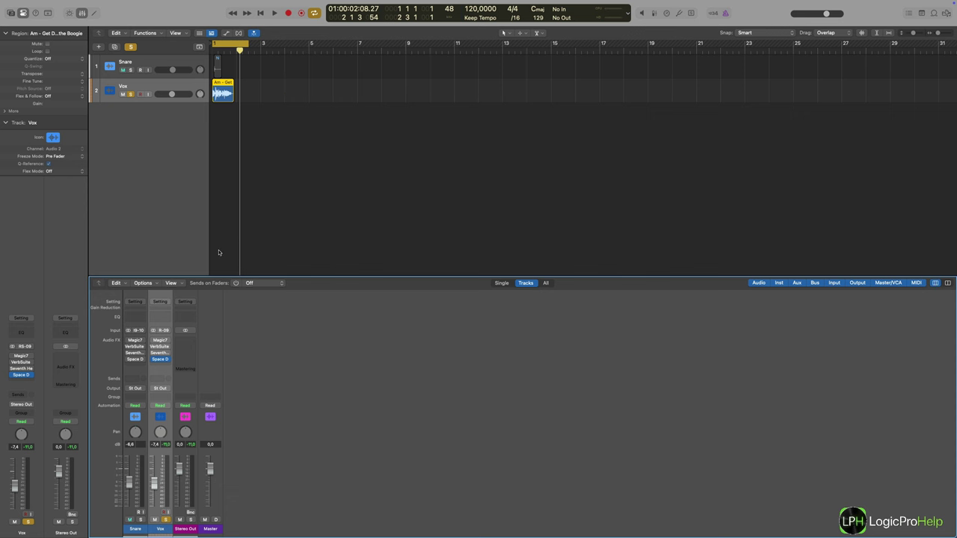
Bypass Space Designer on the Vox track and open its Magic7, VerbSuite Classics and Seventh Heaven Professional
click(158, 356)
click(158, 340)
click(159, 346)
click(159, 353)
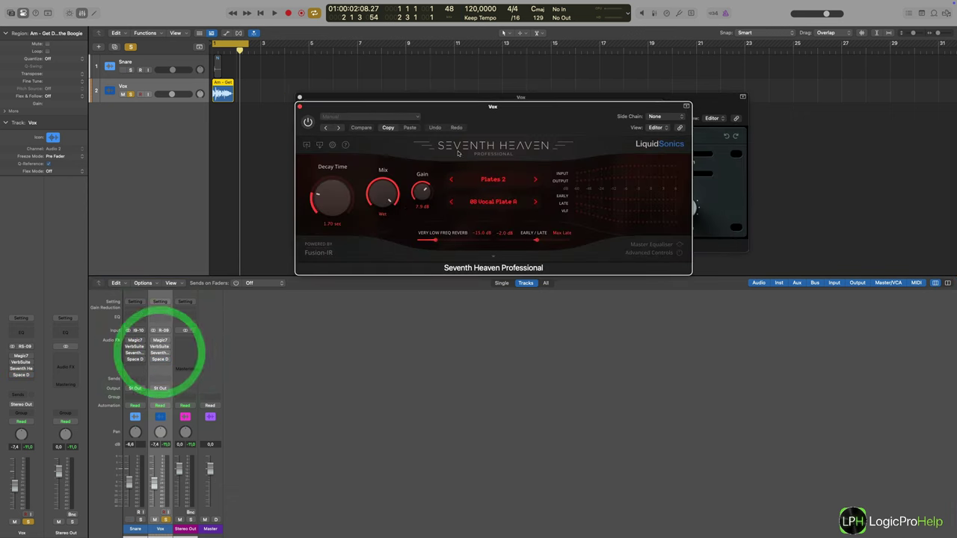
Place Seventh Heaven Professional and VerbSuite Classics side by side below the Magic7 window
drag(490, 109, 368, 348)
drag(474, 106, 756, 315)
drag(450, 349, 393, 297)
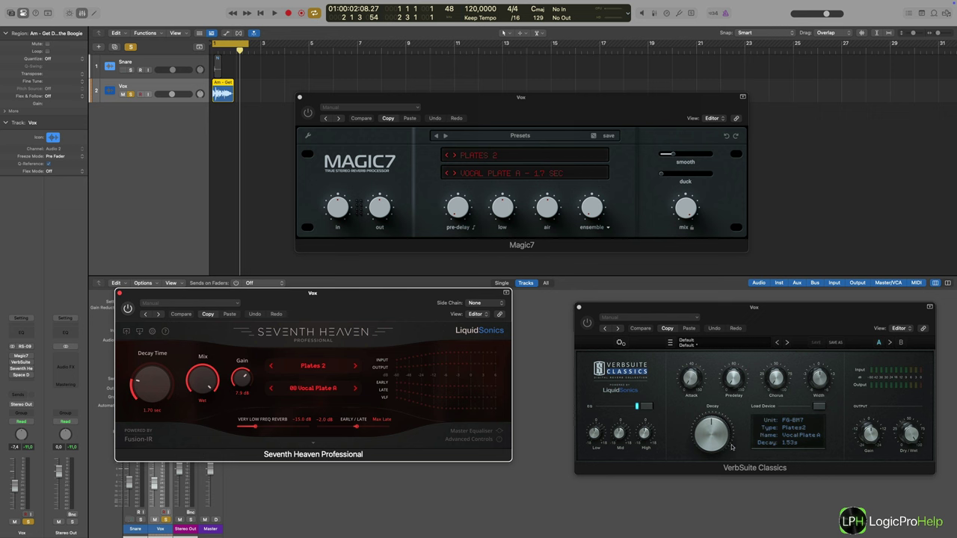
drag(393, 303, 364, 310)
drag(796, 308, 706, 314)
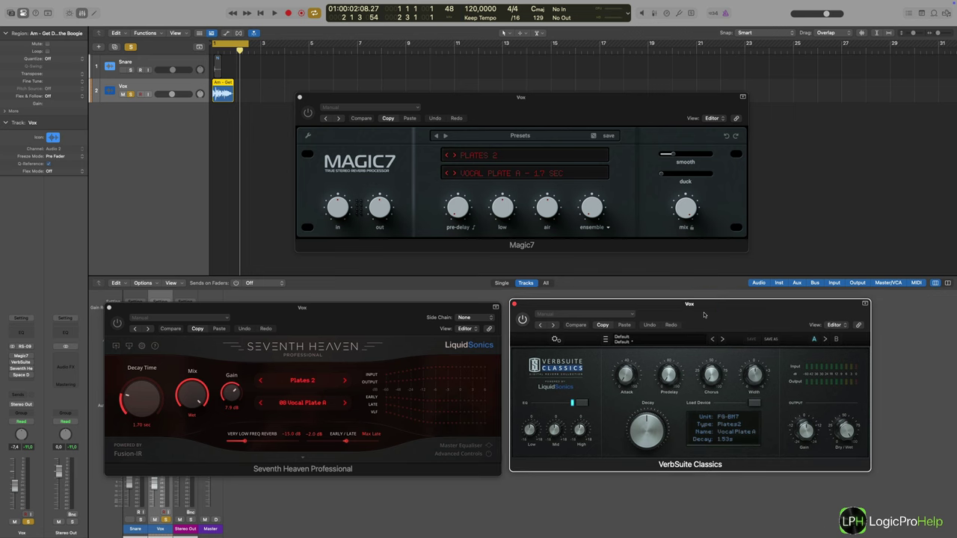
Adjust the three reverb windows so Magic7 sits centred above a level row of Seventh Heaven Professional and VerbSuite Classics
drag(500, 113, 480, 120)
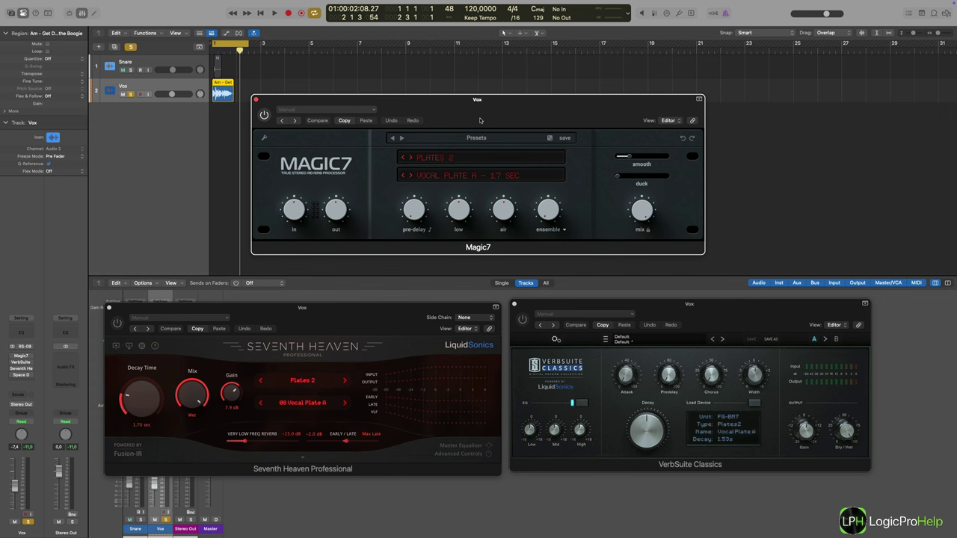
drag(480, 121, 502, 127)
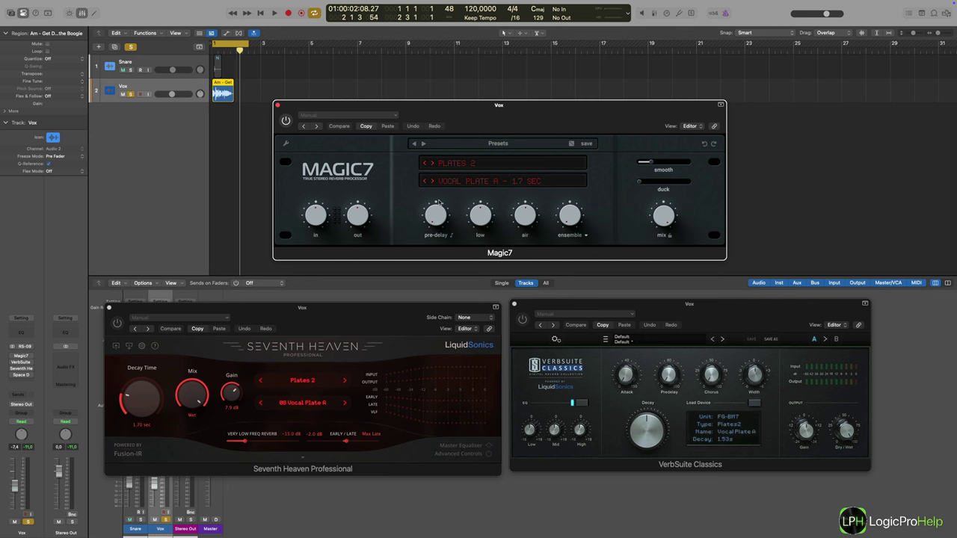
drag(361, 327, 492, 354)
drag(321, 336, 176, 304)
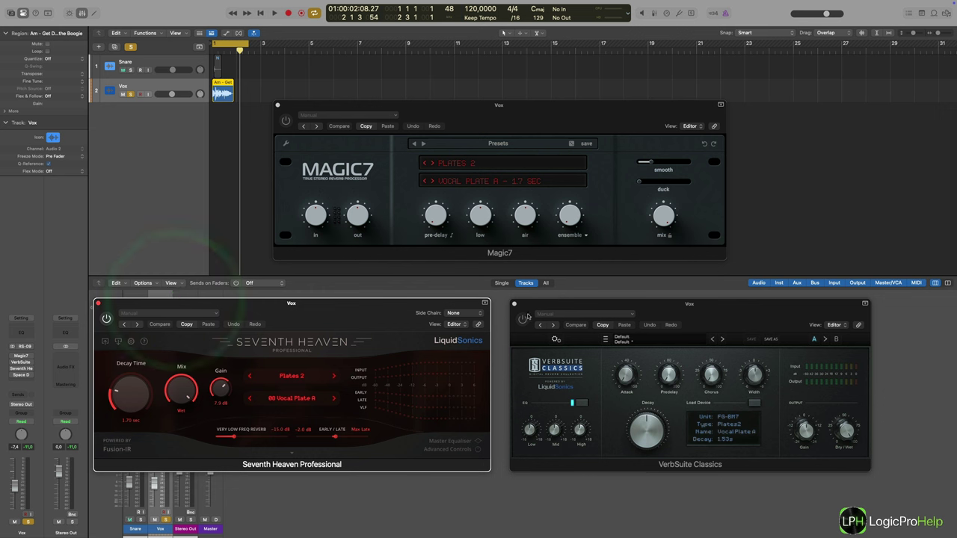
drag(540, 306, 539, 305)
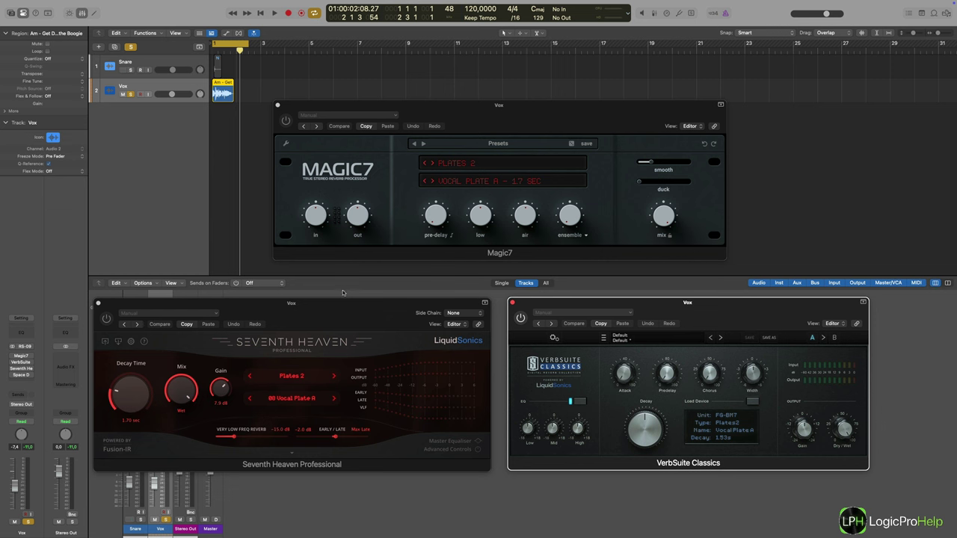
drag(446, 115, 454, 111)
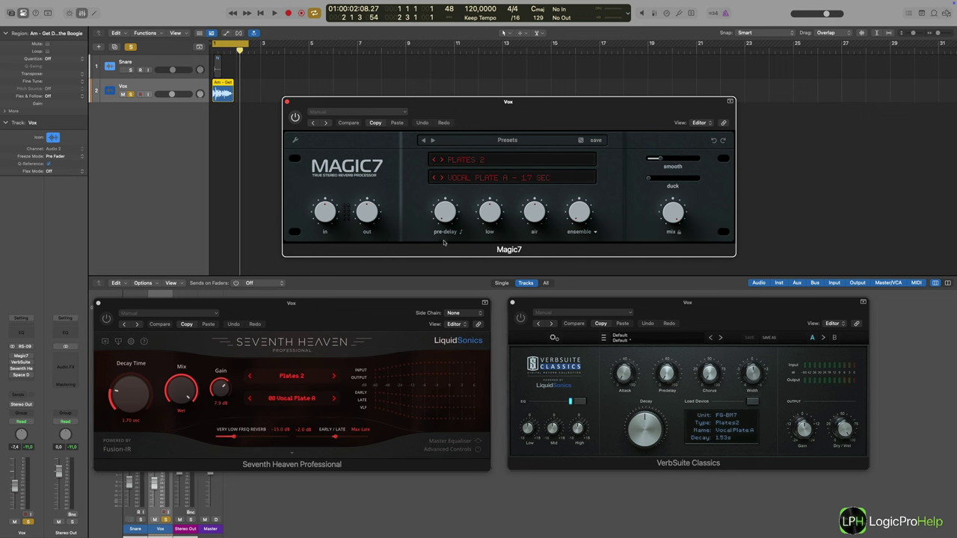
Show Magic7's list of reverb banks, dismiss it with Plates 2 kept, and shift the Magic7 window slightly sideways
click(470, 166)
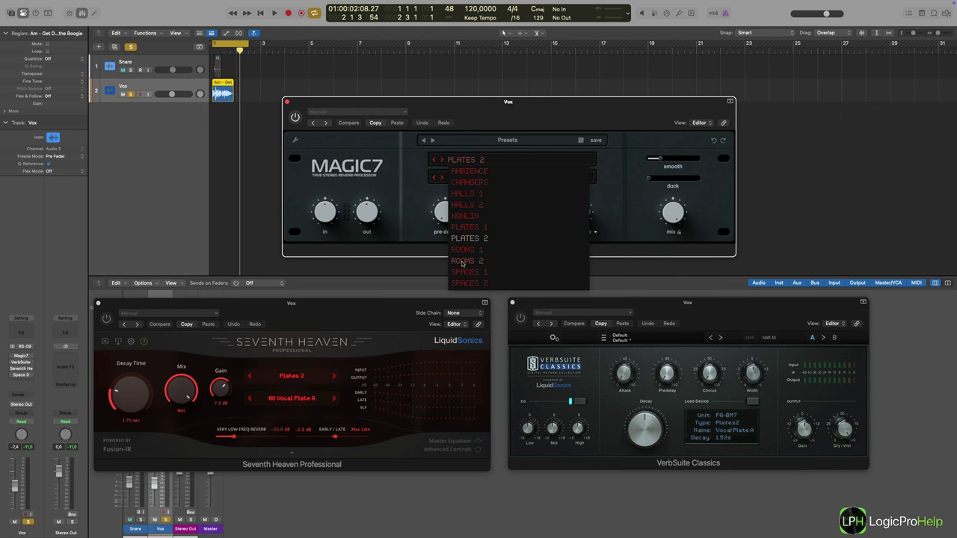
click(398, 197)
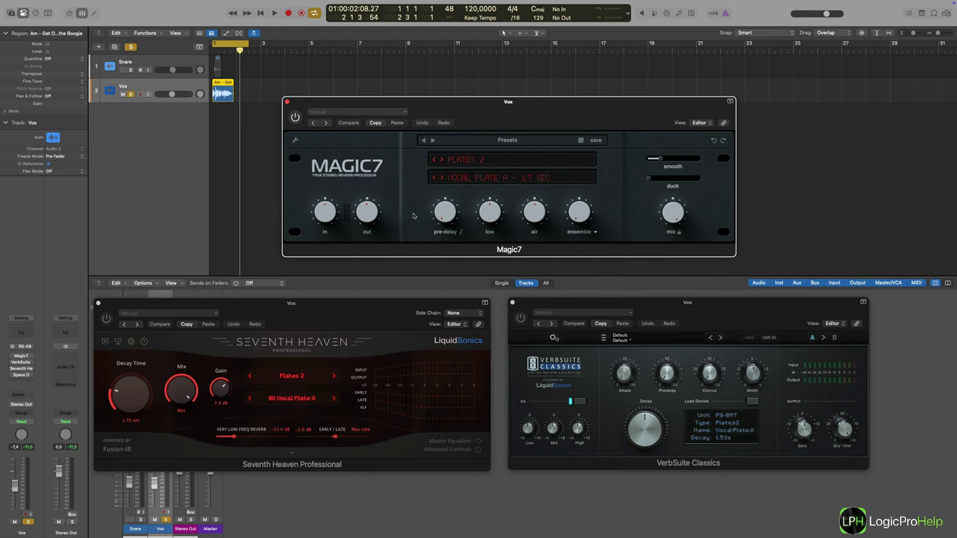
drag(494, 118, 517, 120)
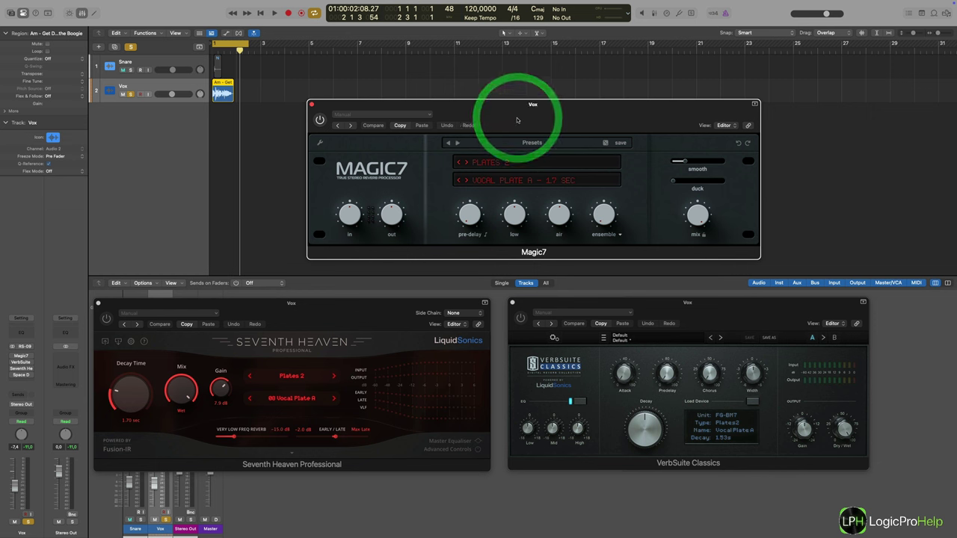